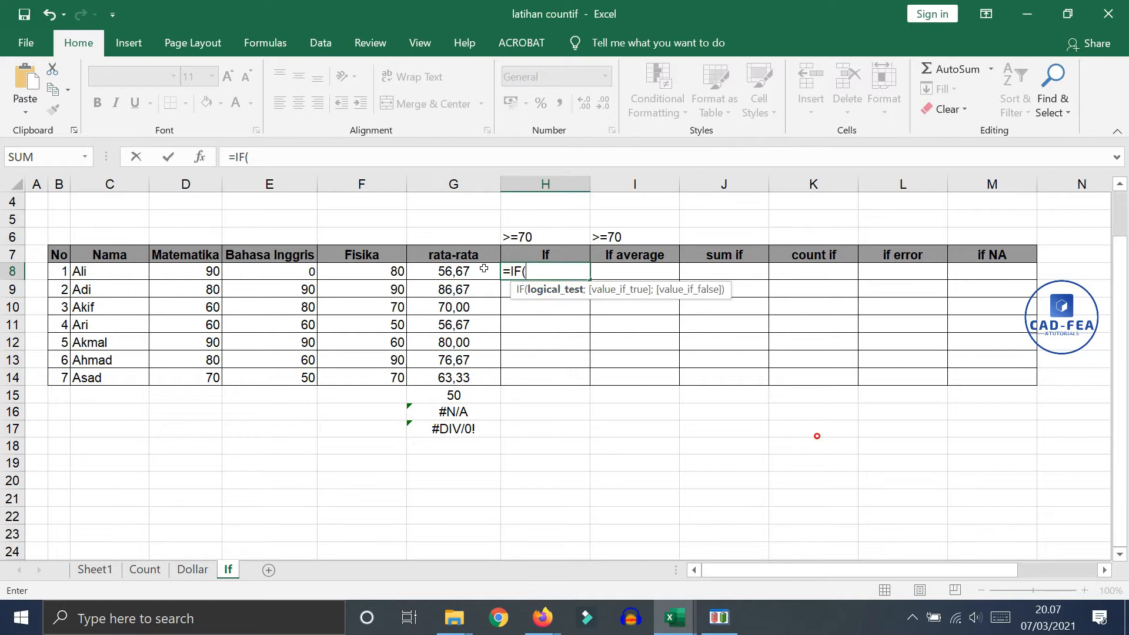
Set the logical test of the IF formula in H8 to G8>=70
left_click(456, 271)
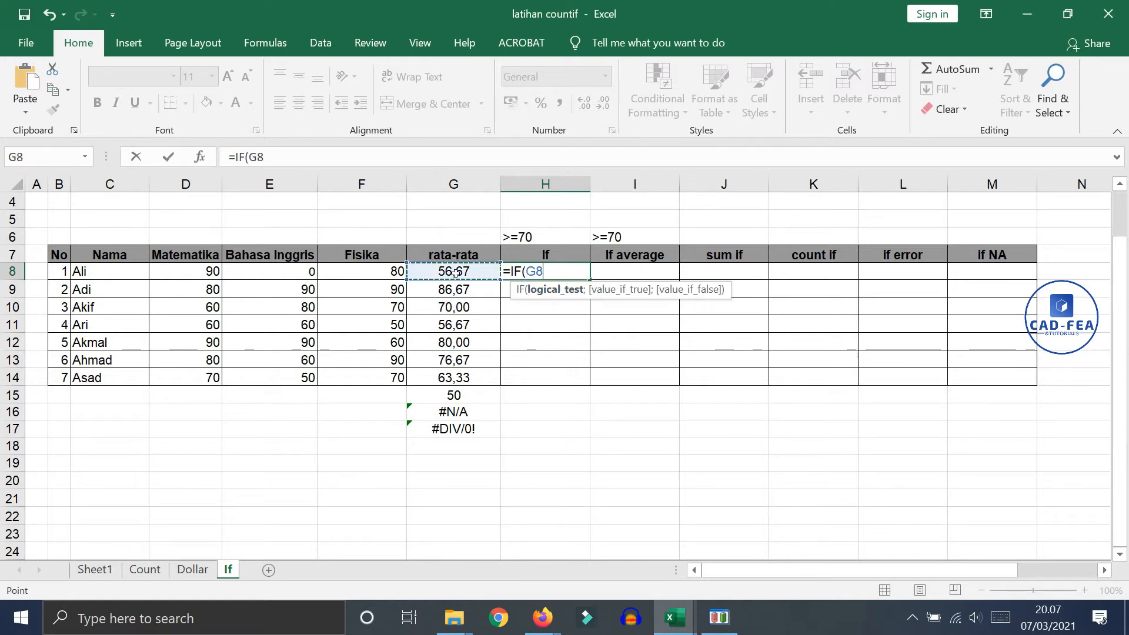
type(">=70")
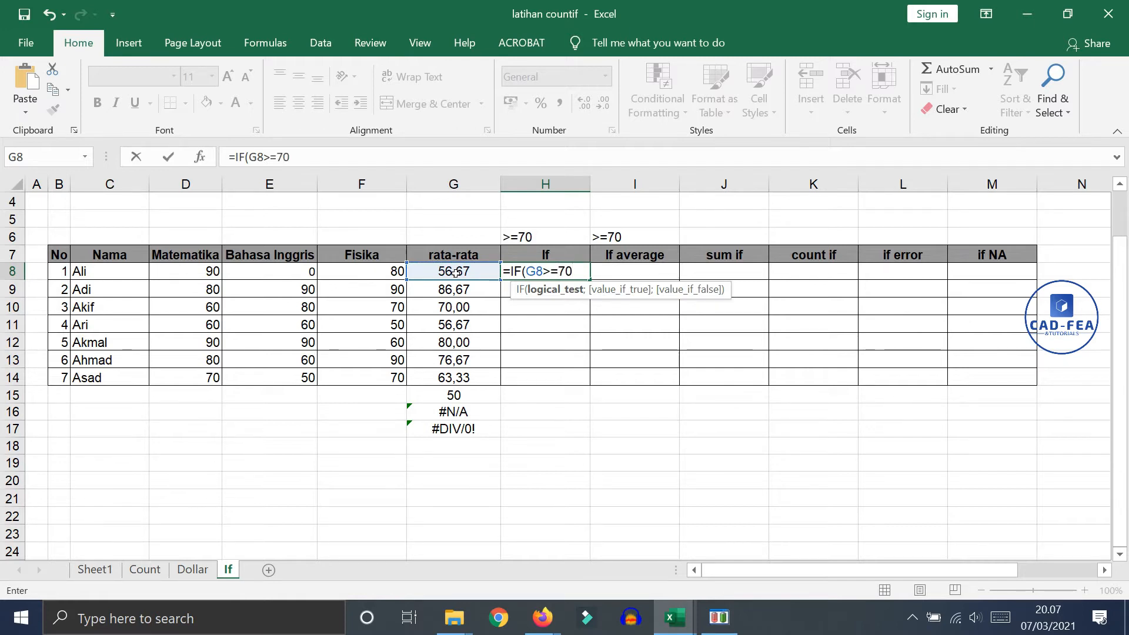
type(";")
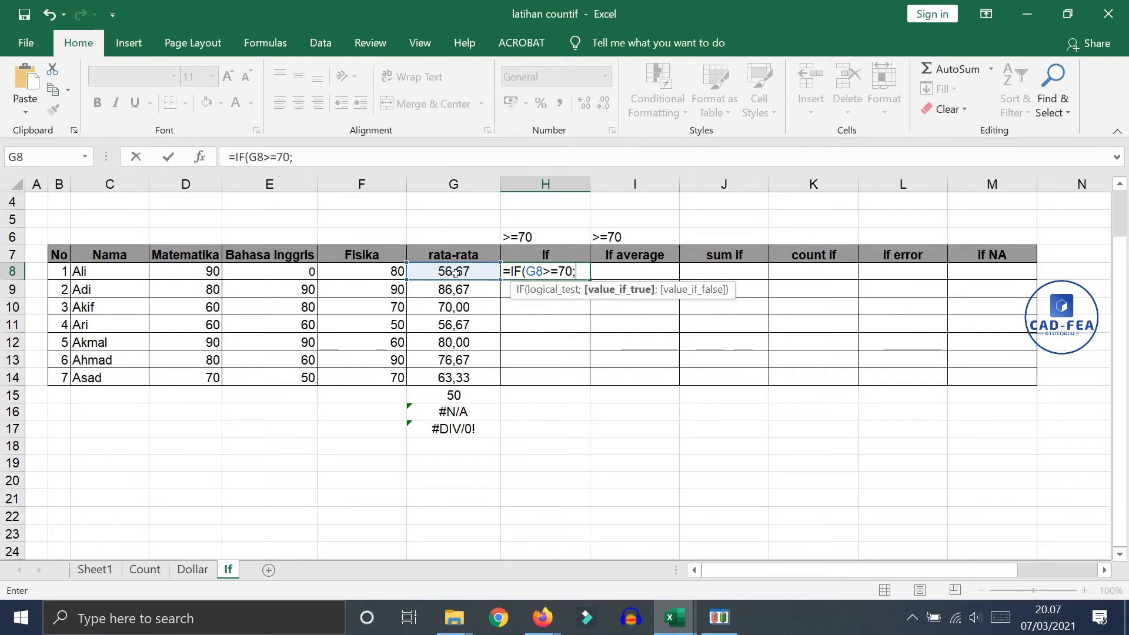
type("\"Lulus\";")
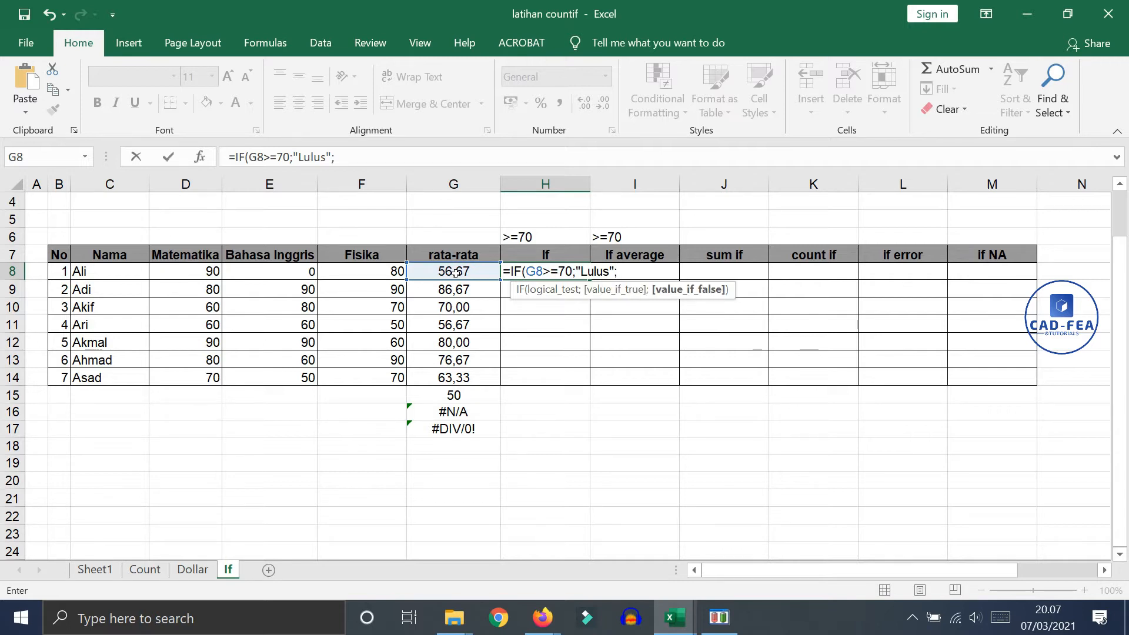
Complete the IF formula in H8 so it returns "Lulus" when true and "Tidak" when false
type("\"Tidak\")")
key("Return")
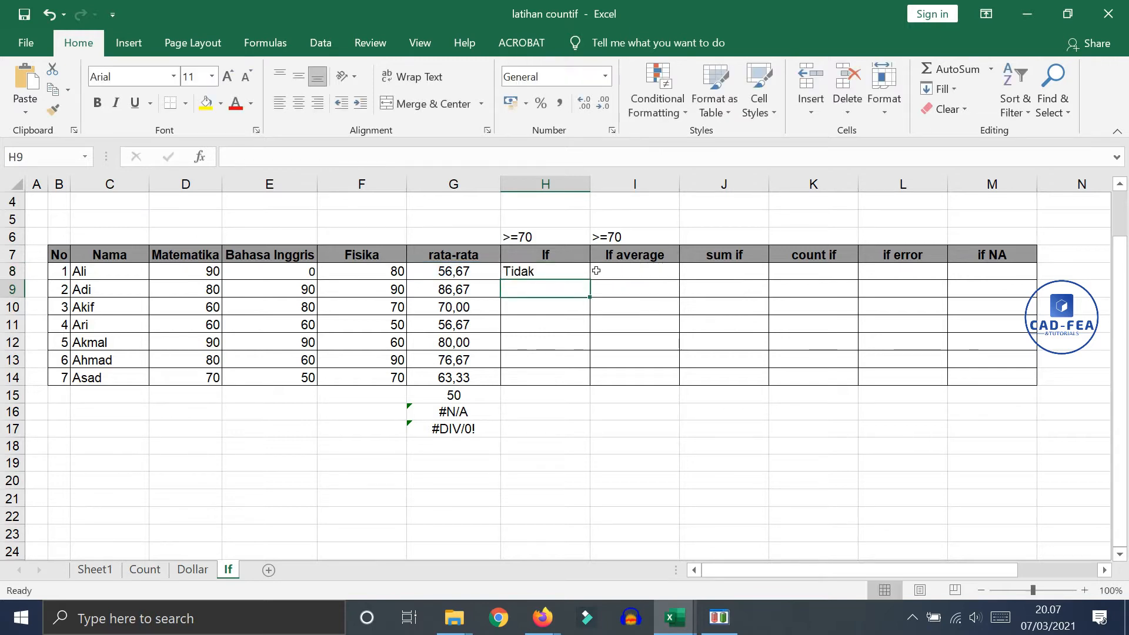
Fill the IF formula from H8 down through H14
left_click(579, 271)
left_click_drag(588, 280, 556, 380)
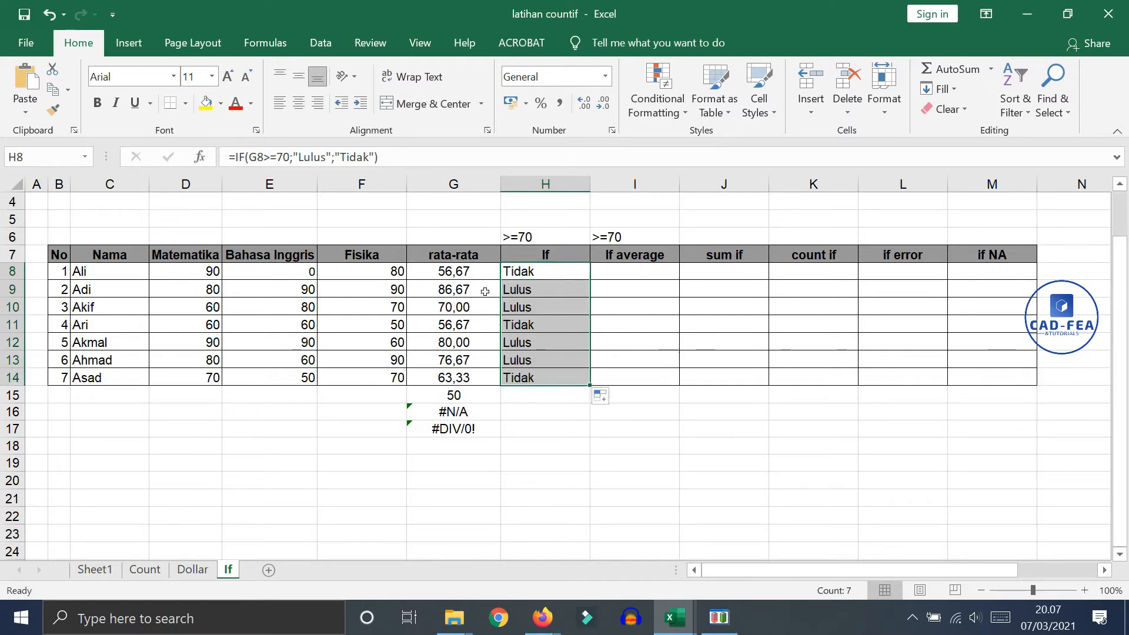
left_click(535, 270)
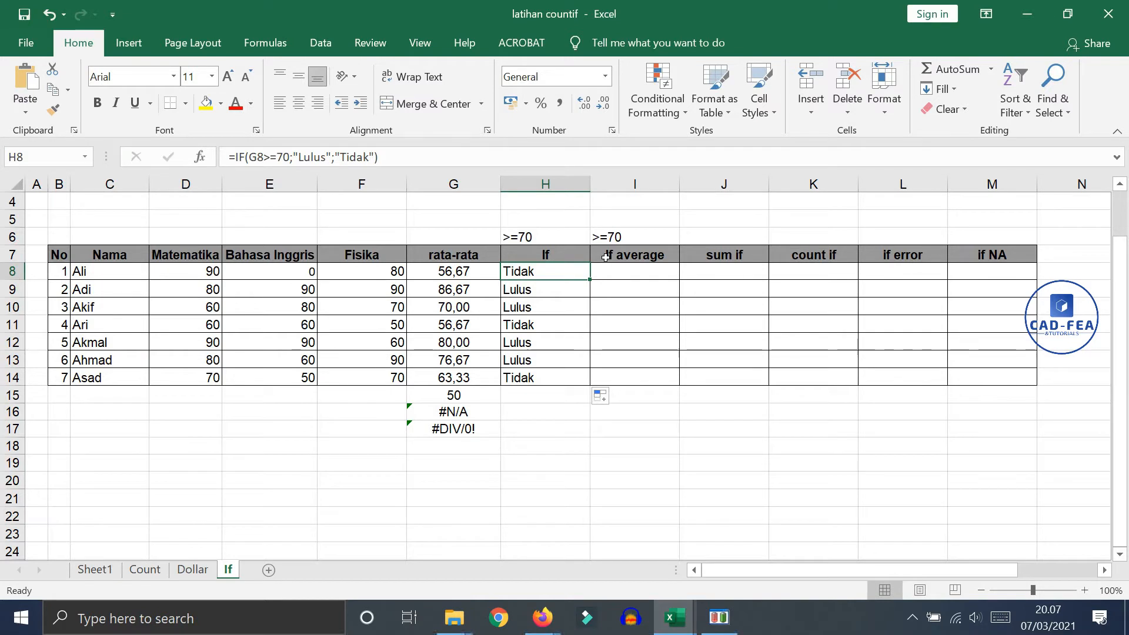
Begin an IF formula in I8 with AVERAGE(D8:F8) nested as the start of its logical test
left_click(605, 270)
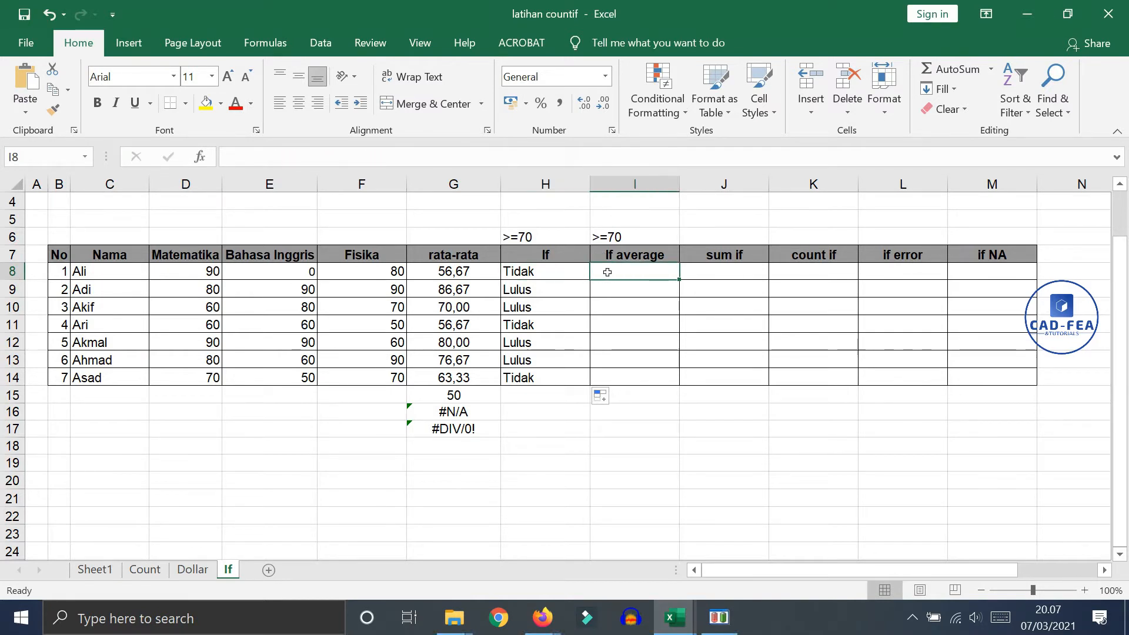
type("=IF(")
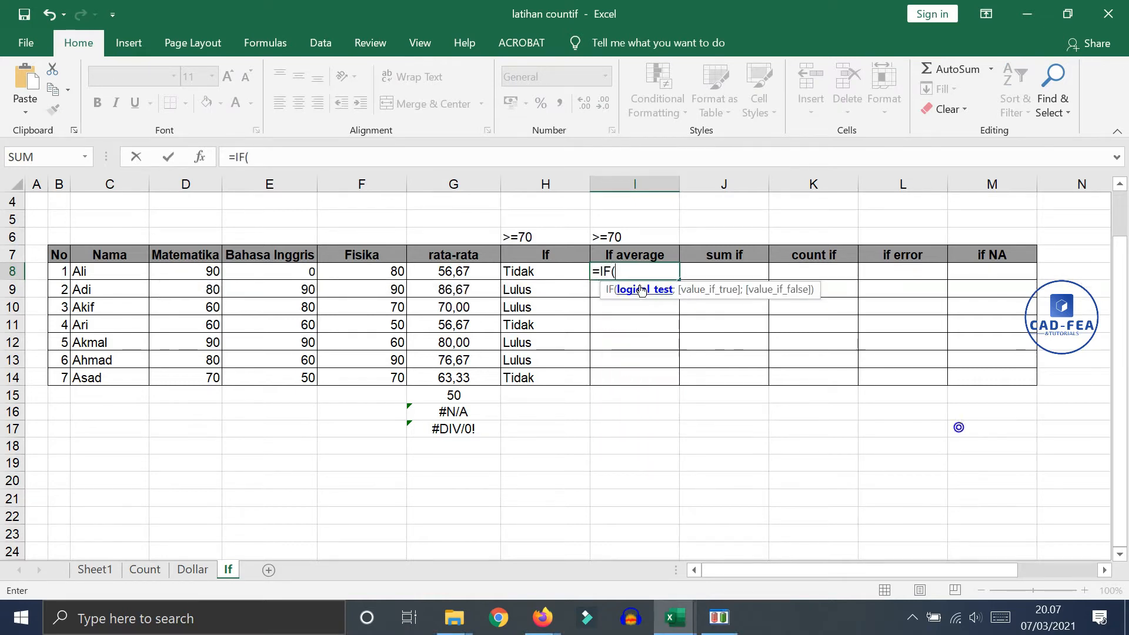
double_click(630, 289)
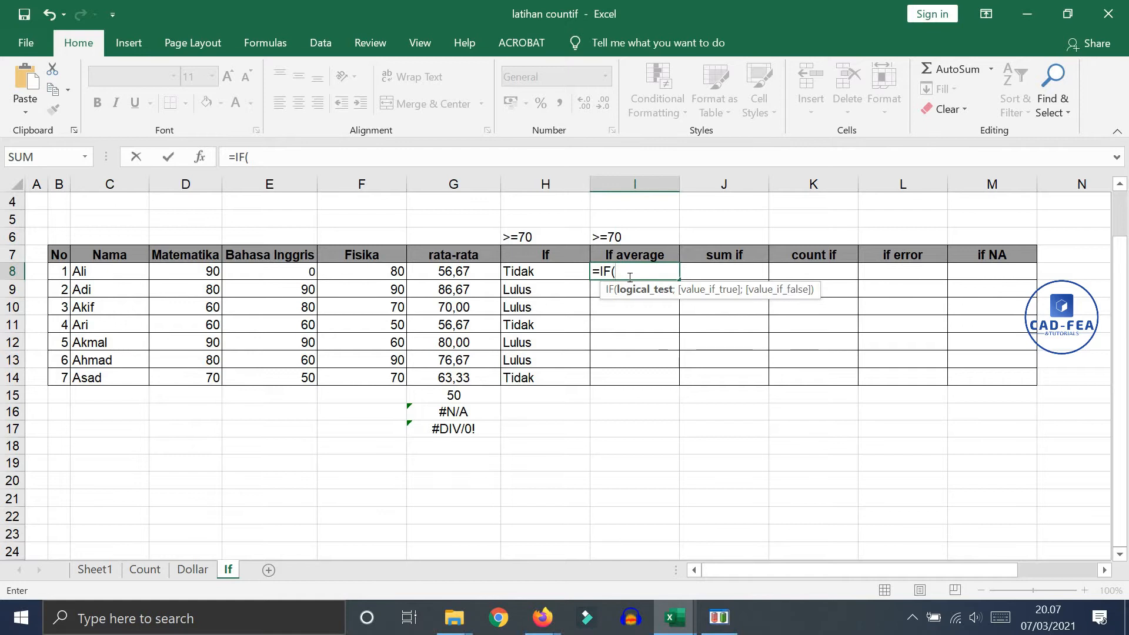
type("Ave")
double_click(653, 314)
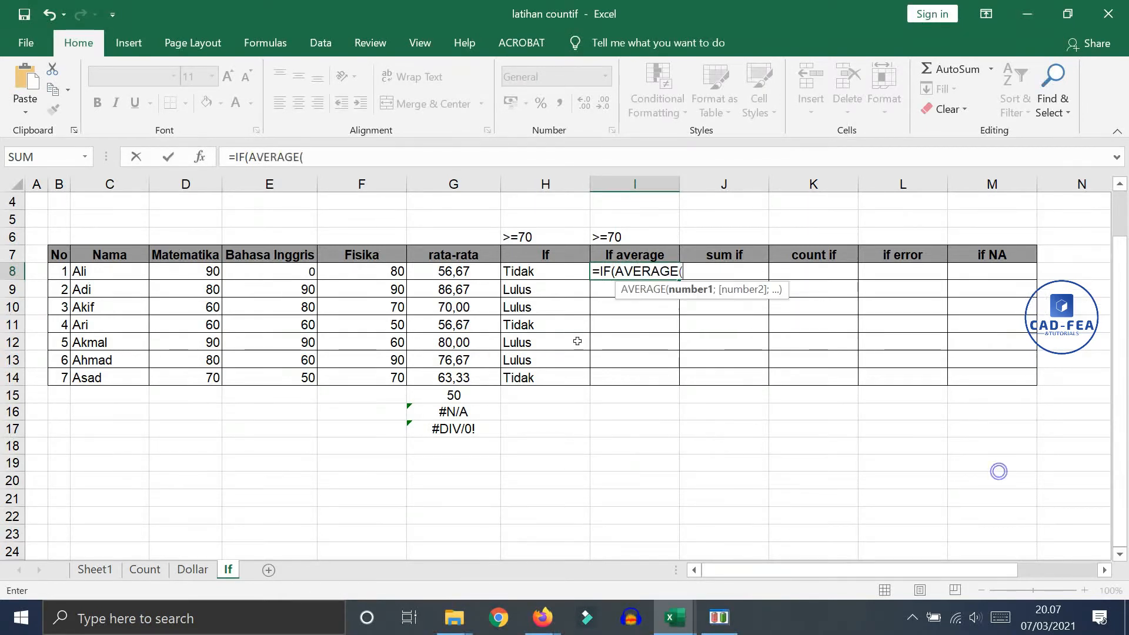
left_click_drag(209, 274, 348, 267)
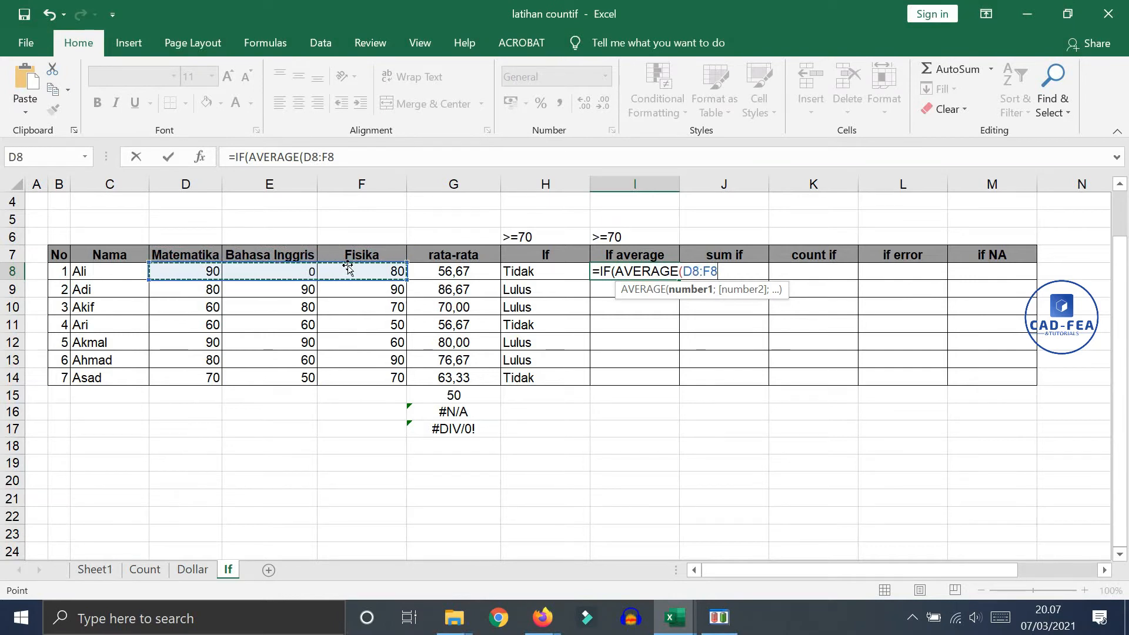
type(")")
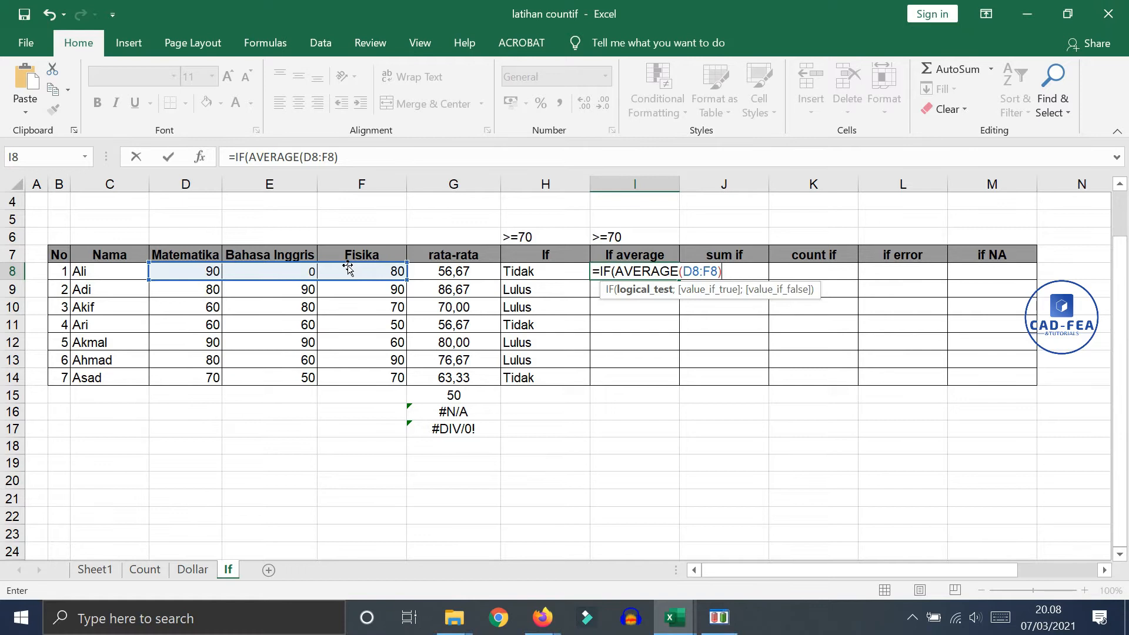
type(">=70;\"Lulus\";")
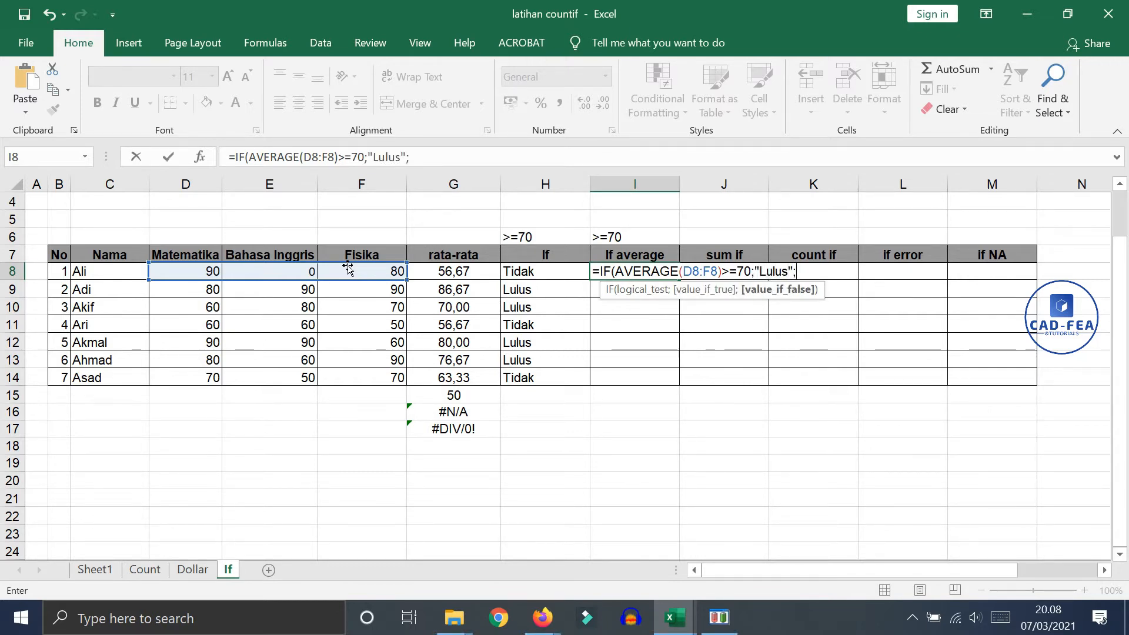
type("\"Tidak\"")
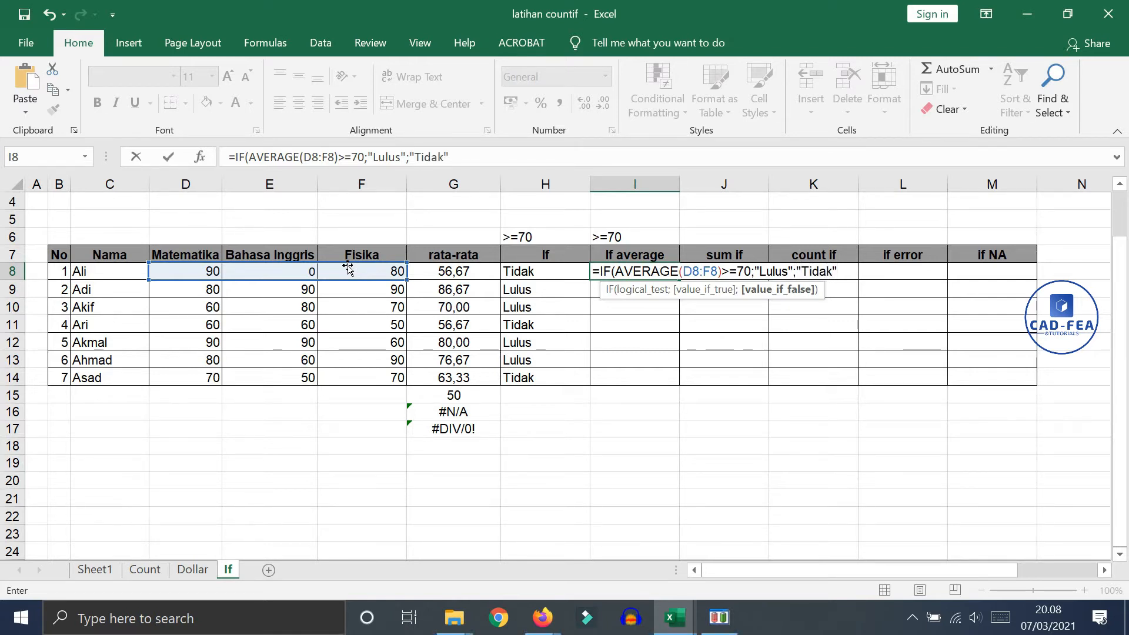
Complete the I8 formula with the condition >=70, returning "Lulus" if true and "Tidak" if false, and accept the closing-parenthesis correction
key("Return")
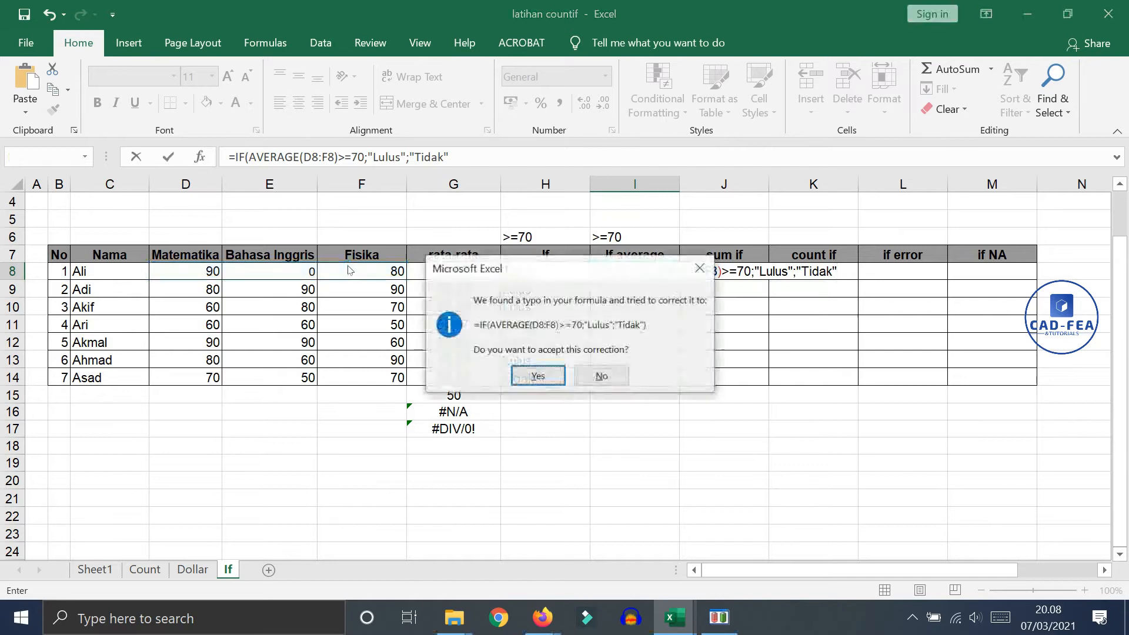
left_click(557, 377)
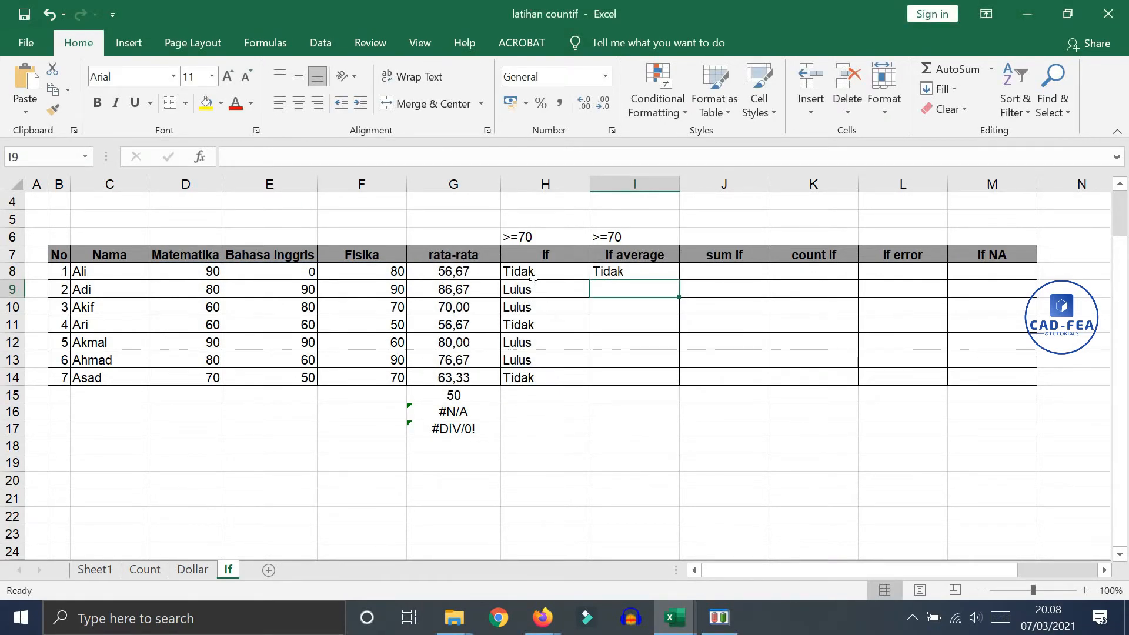
Fill the If average formula from I8 down through I14 and compare it with the If and rata-rata columns
left_click_drag(543, 271, 544, 378)
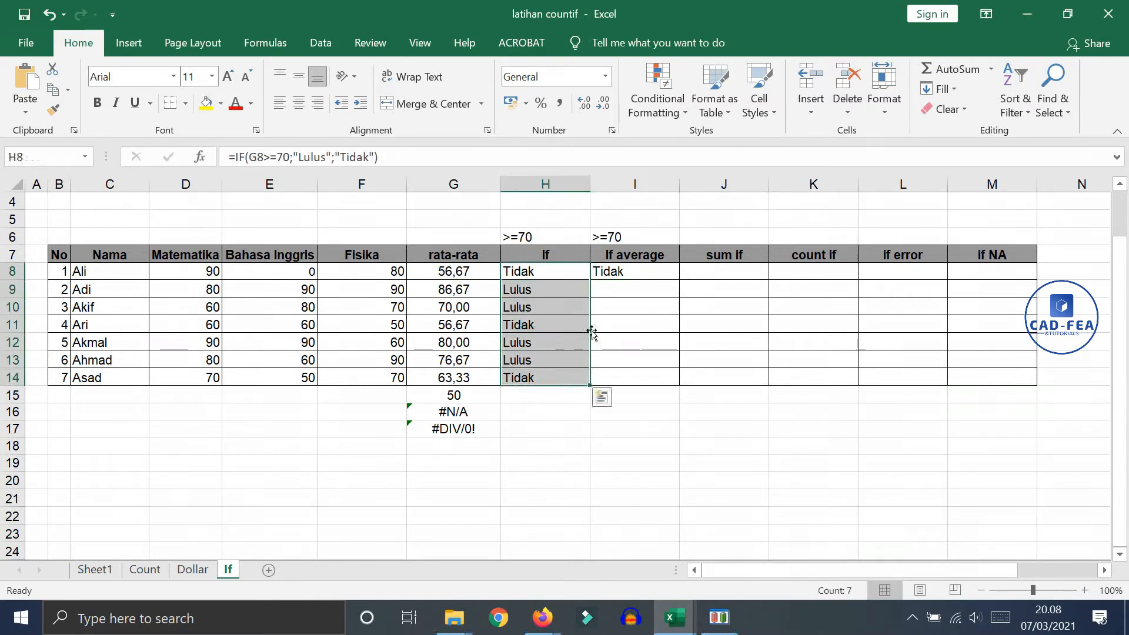
left_click(637, 269)
left_click_drag(679, 279, 661, 383)
left_click(612, 423)
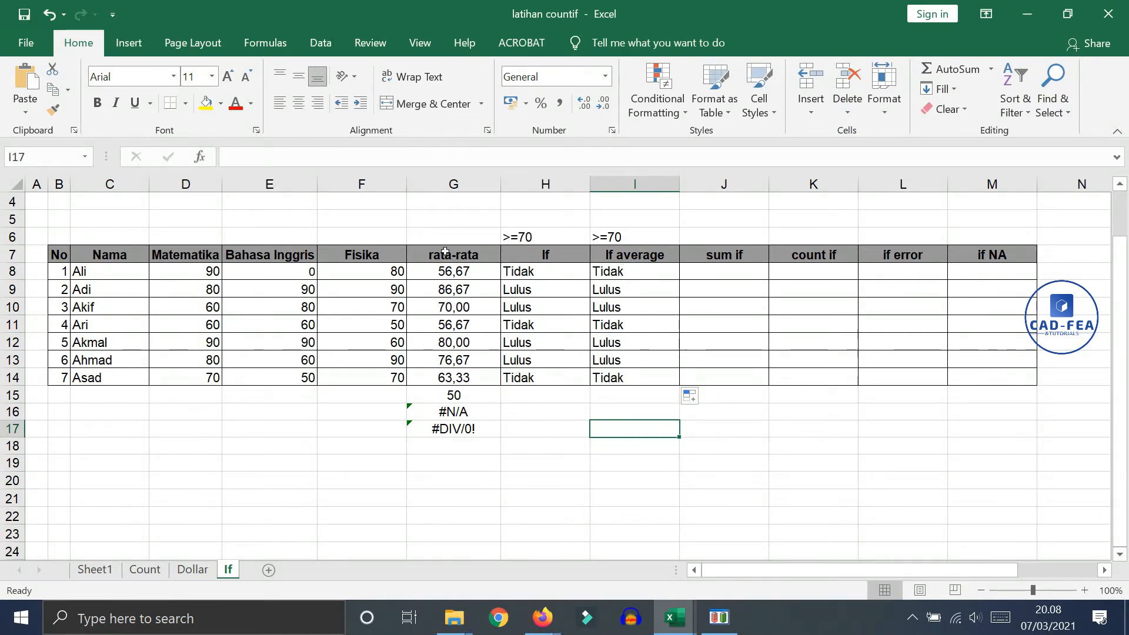
left_click_drag(445, 251, 454, 381)
left_click(592, 453)
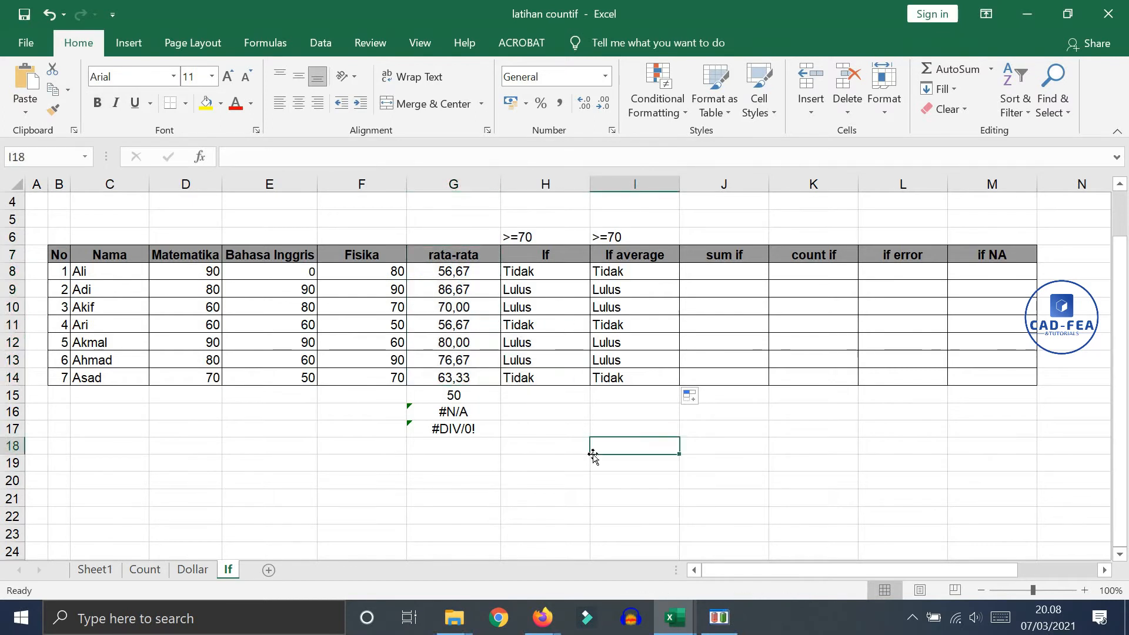
Enter =SUMIF(D8:F8;">=70") in J8 under the sum if heading
left_click(741, 267)
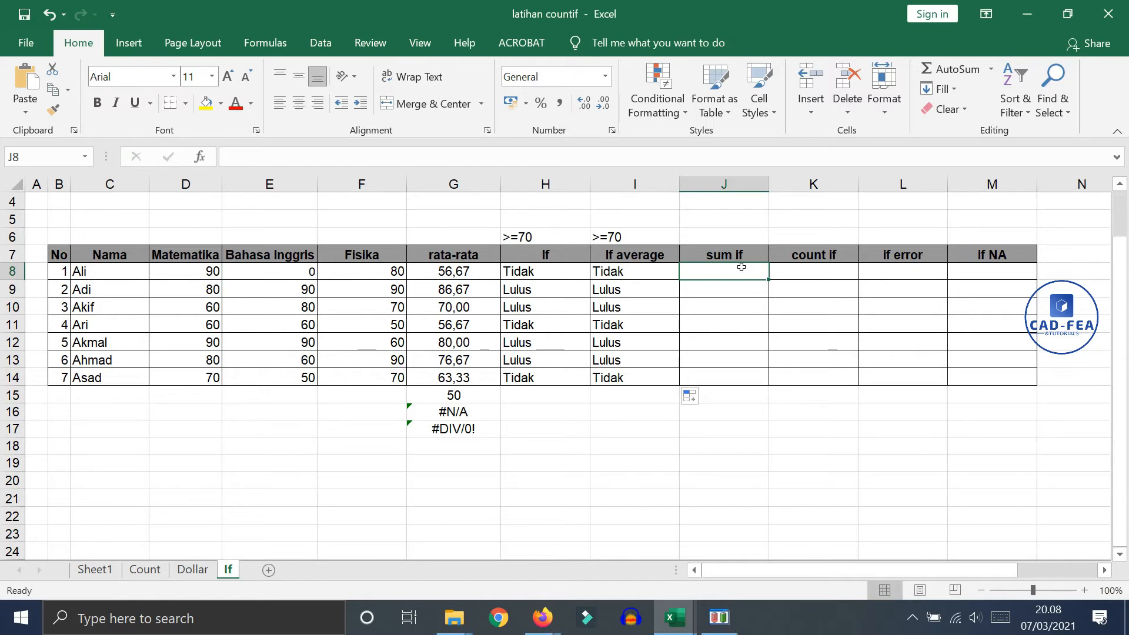
type("=sum")
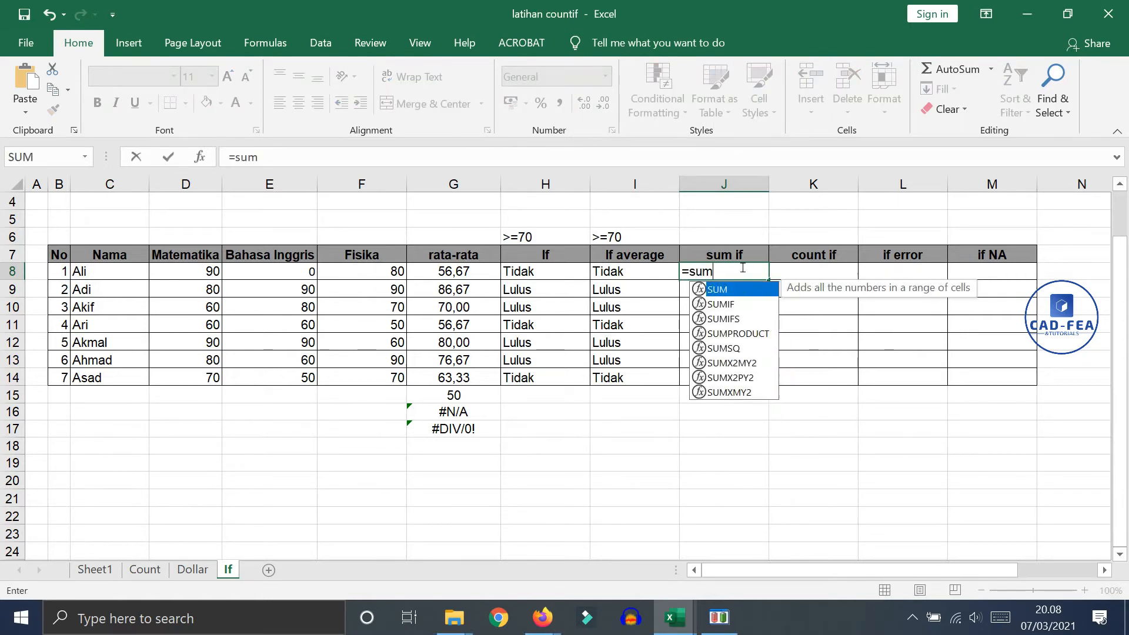
double_click(735, 303)
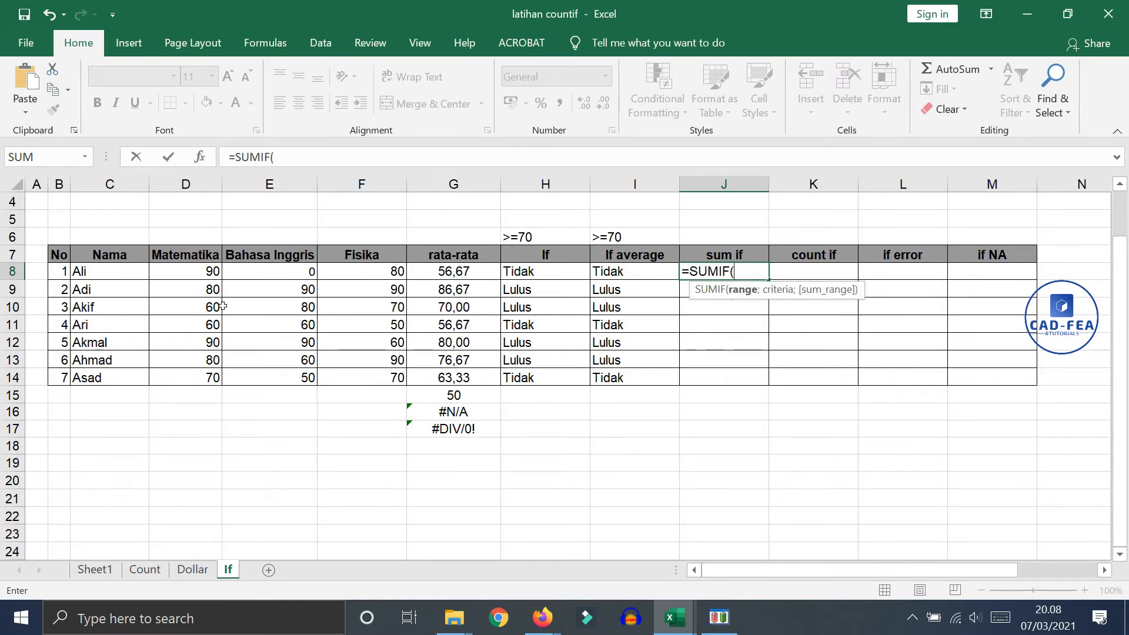
left_click_drag(194, 272, 376, 275)
type(";")
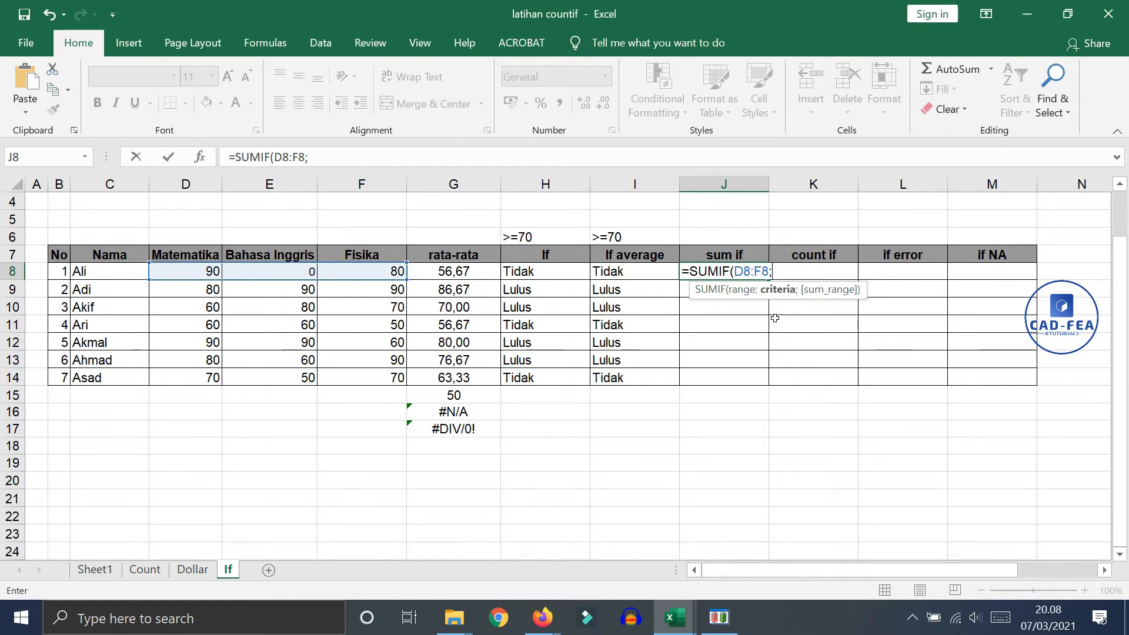
type("\">=70")
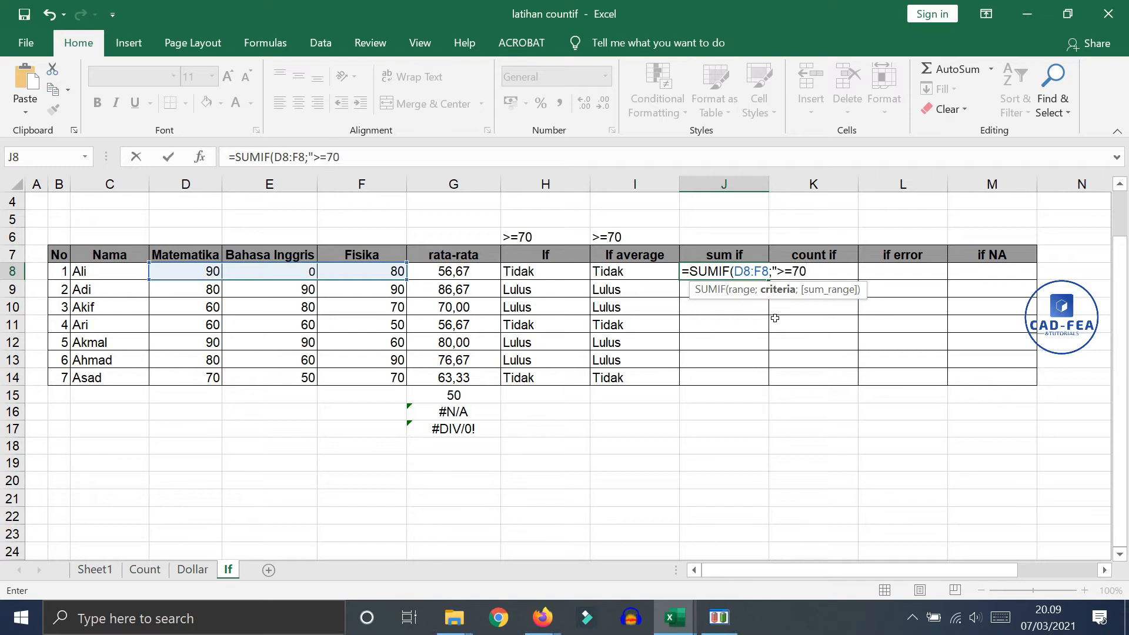
type("\")")
key("Return")
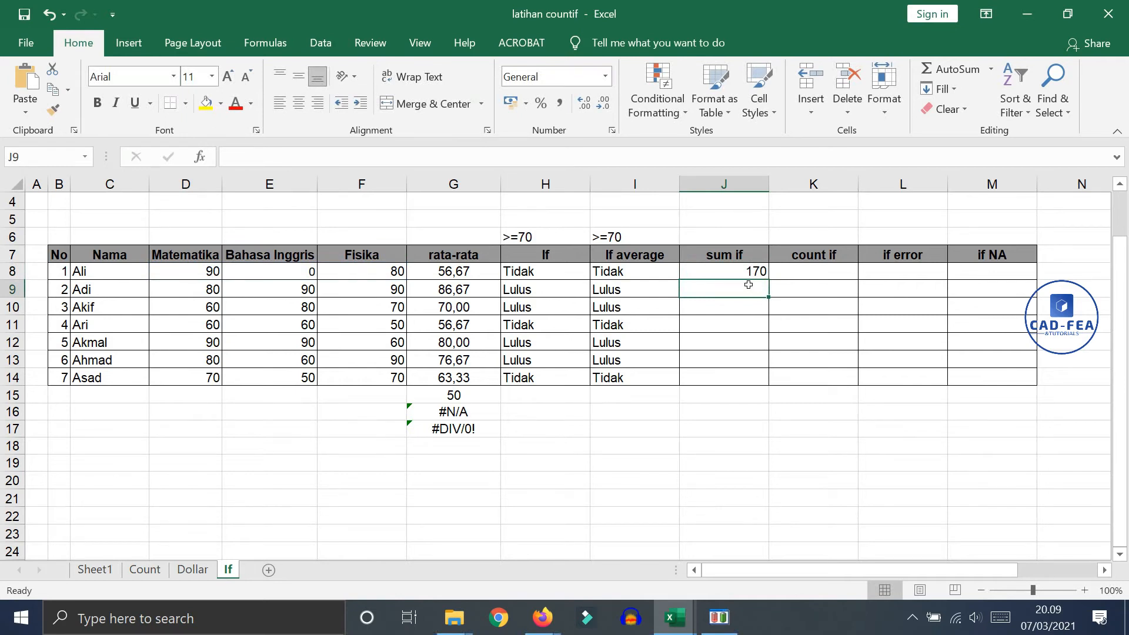
Fill the SUMIF formula from J8 down through J14 and check the row 11 result against its subject scores
left_click(266, 271)
left_click(210, 271)
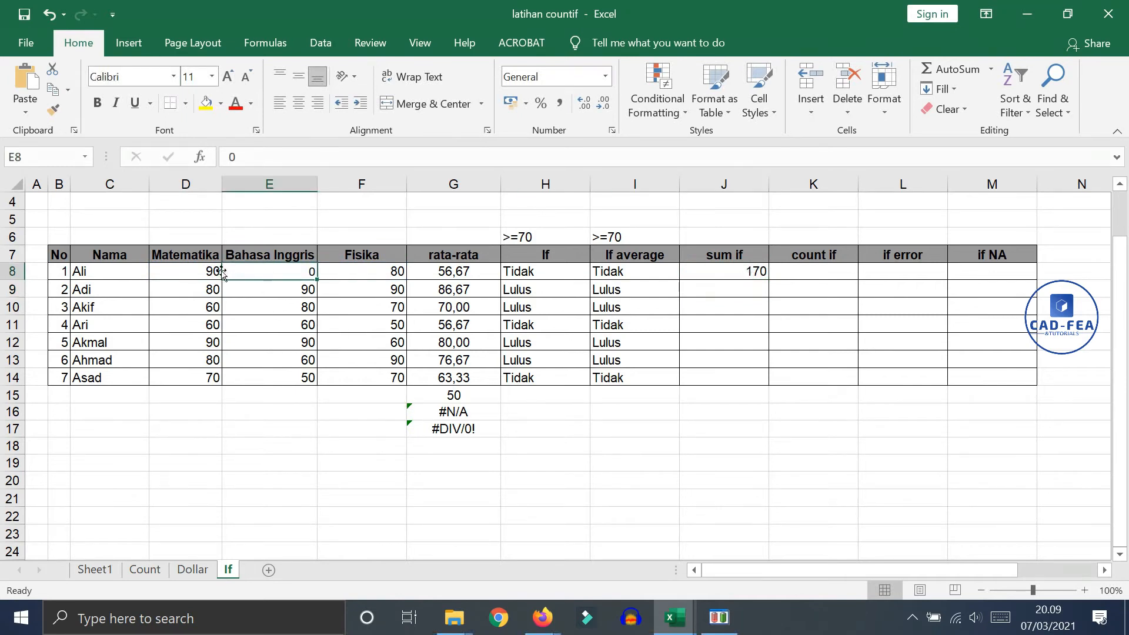
left_click(379, 268)
left_click(748, 270)
left_click_drag(768, 279, 731, 383)
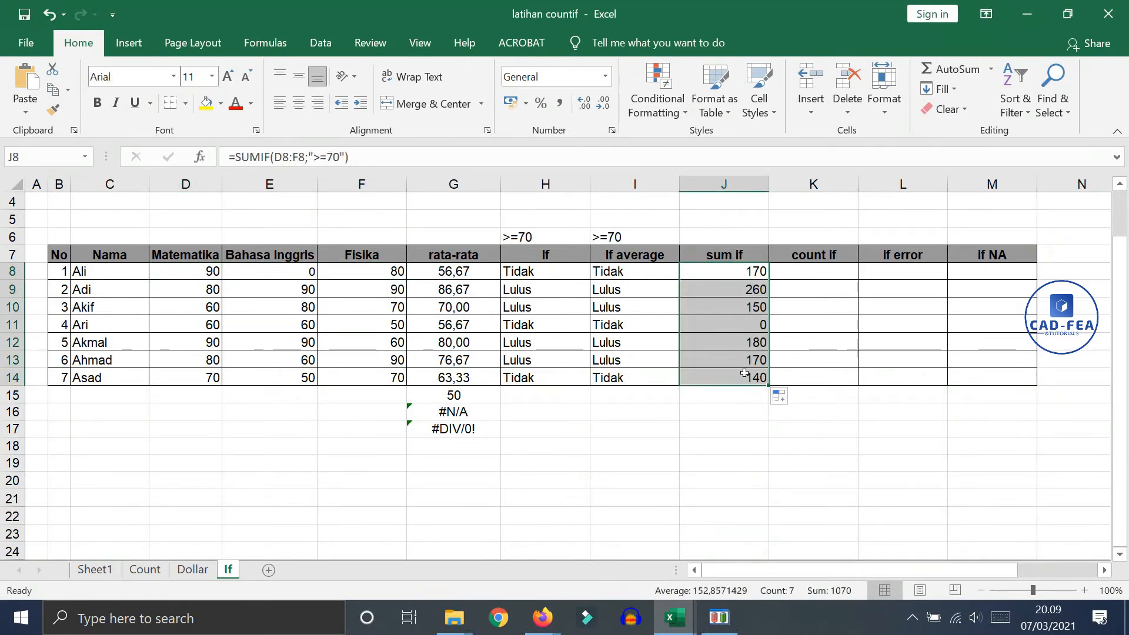
left_click_drag(733, 324, 394, 326)
left_click(208, 329)
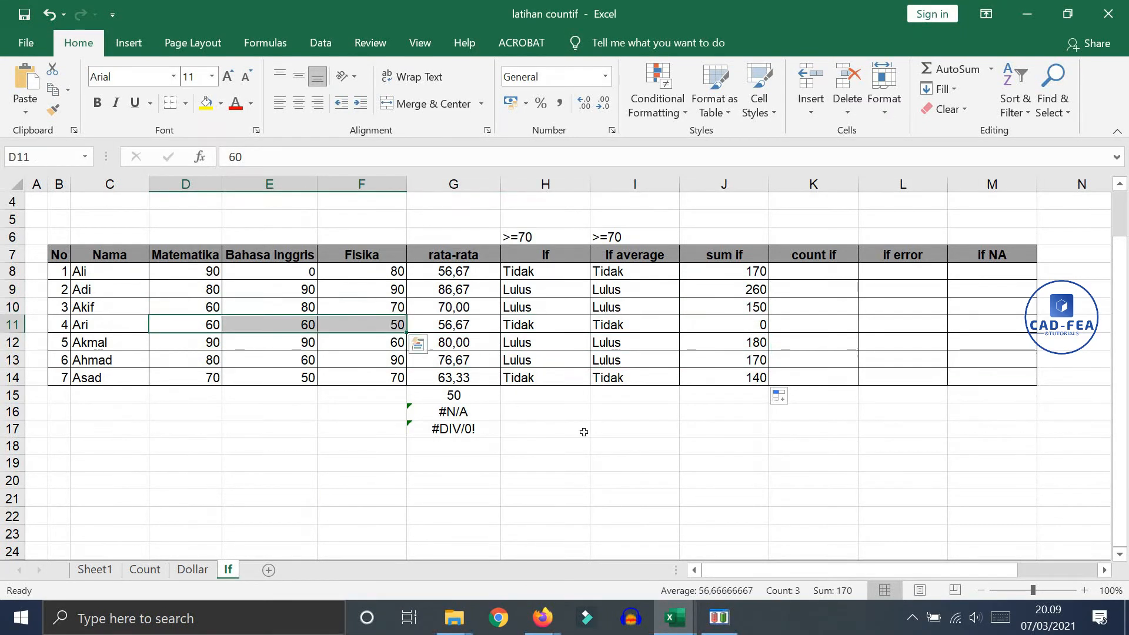
left_click(740, 416)
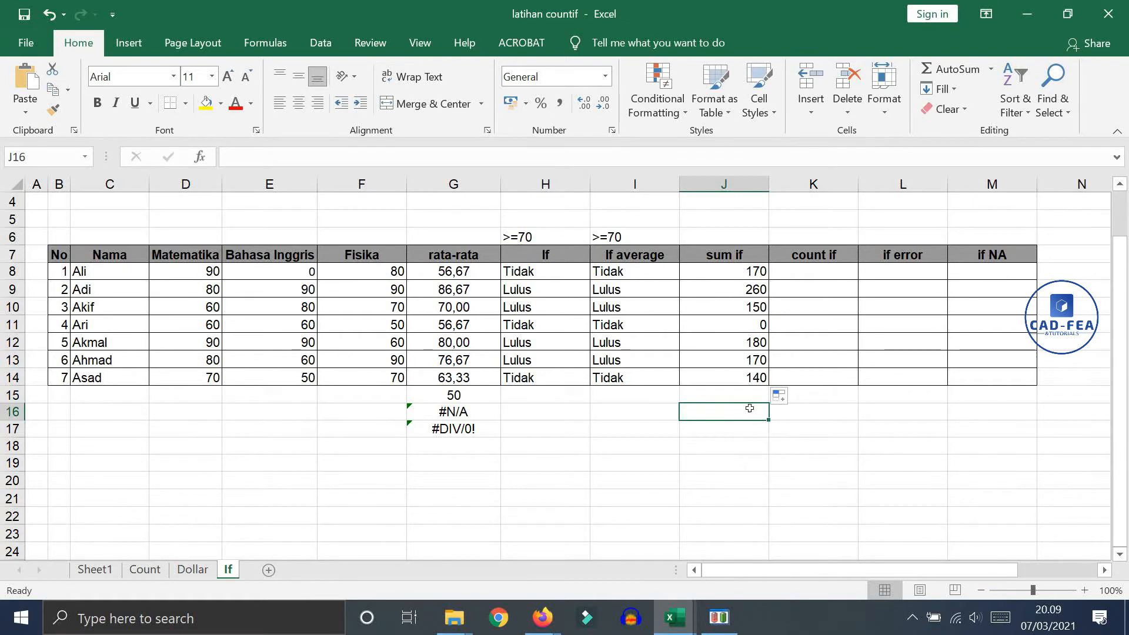
left_click(861, 428)
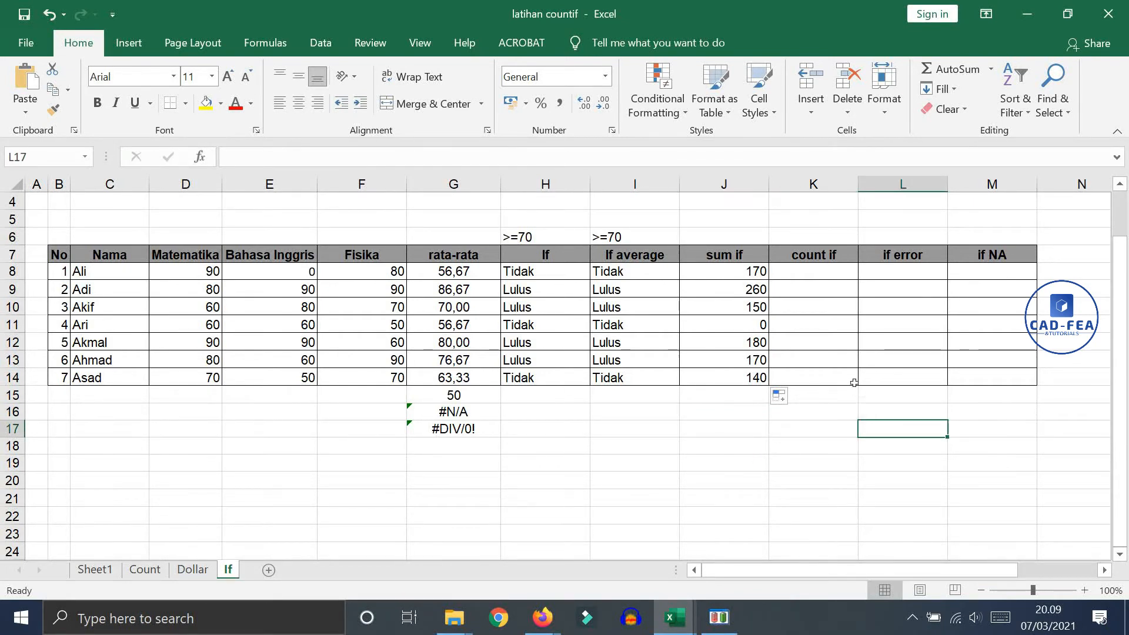
Enter =COUNTIF(D8:F8;">=70") in K8 under the count if heading
left_click(806, 276)
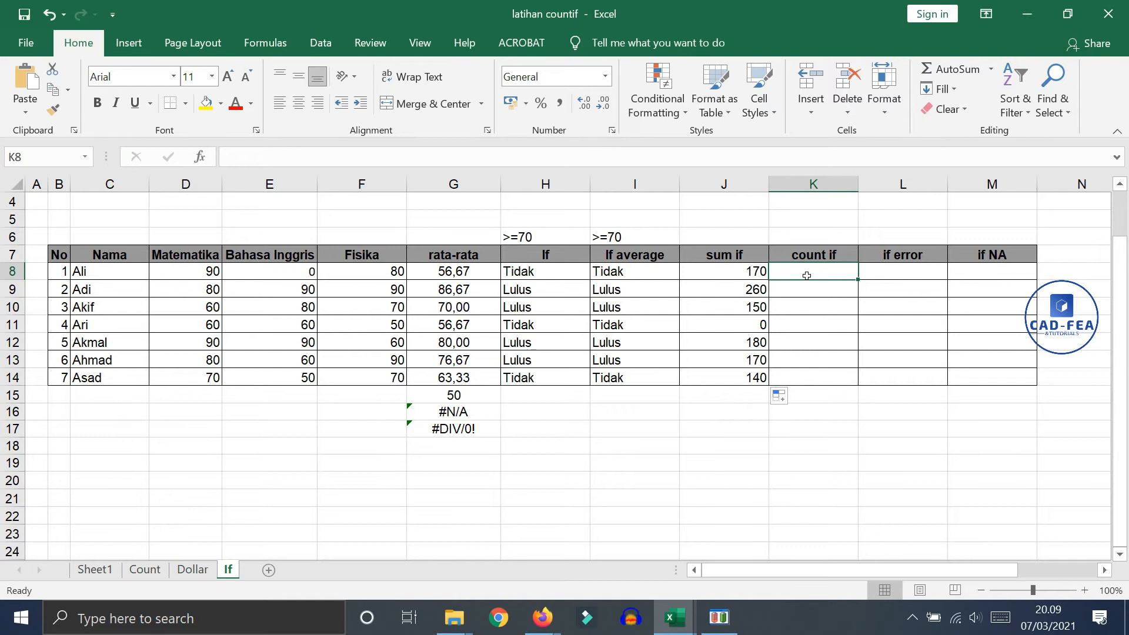
type("=")
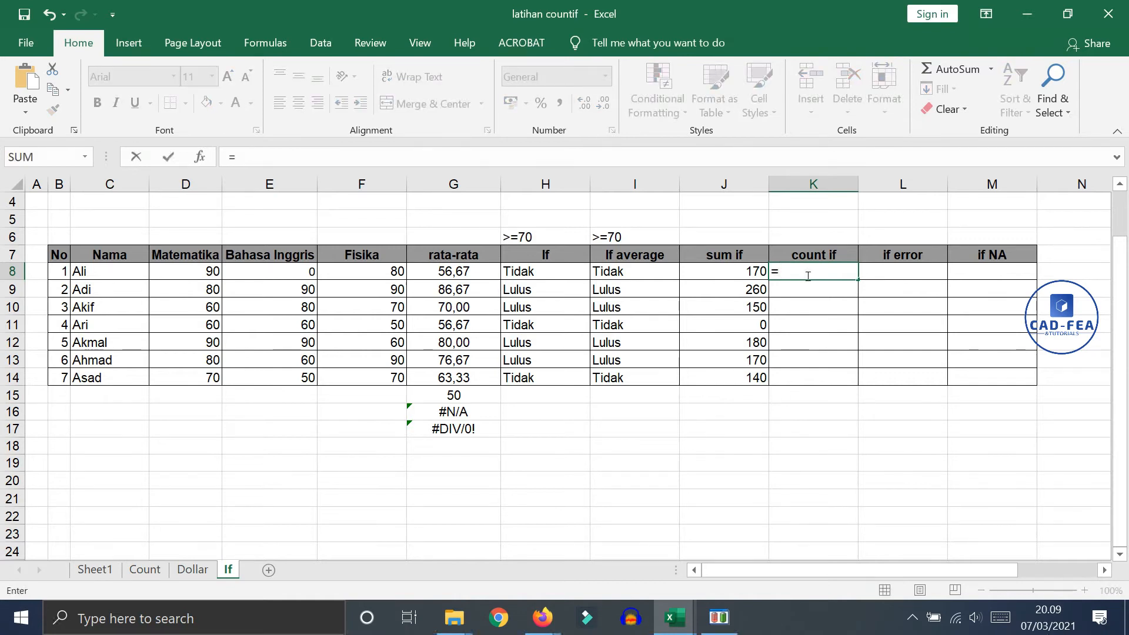
type("coun")
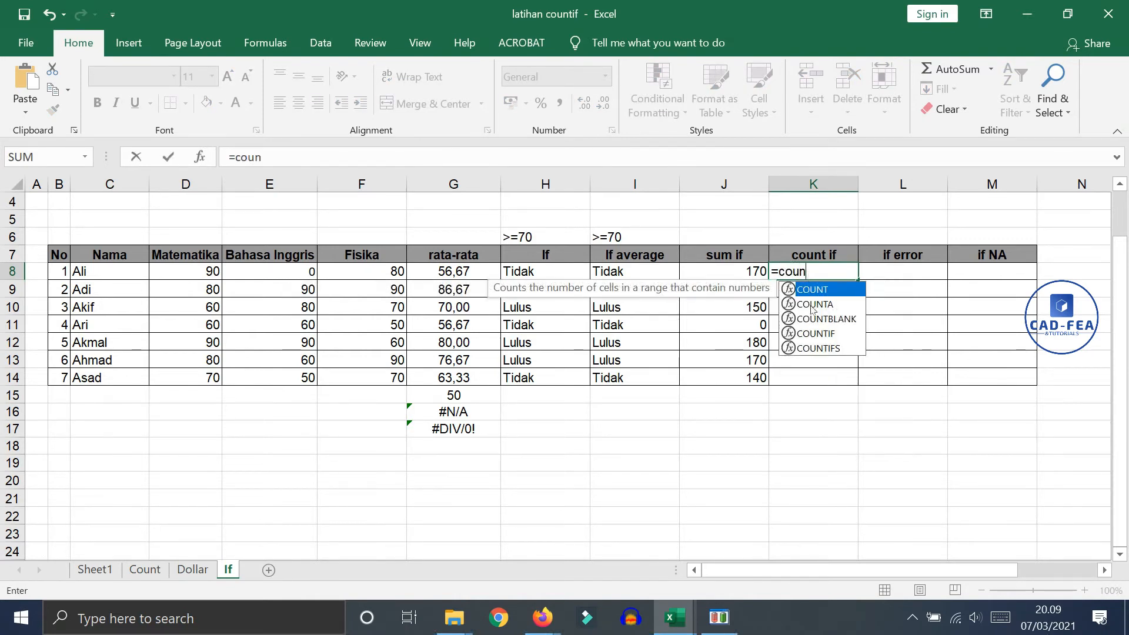
double_click(819, 333)
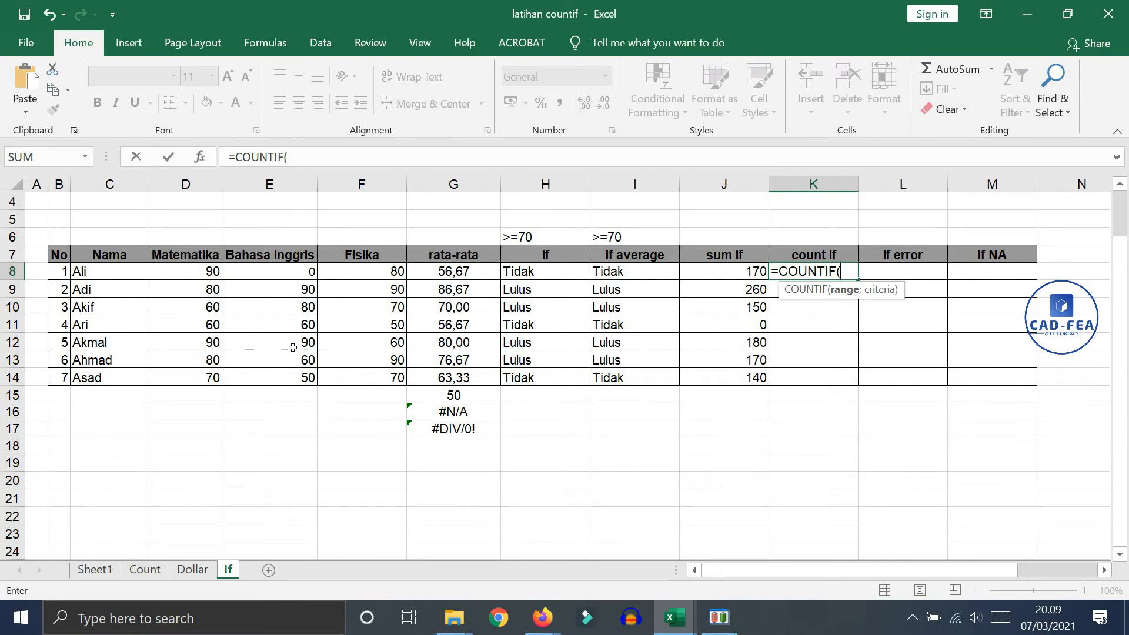
left_click_drag(203, 269, 351, 268)
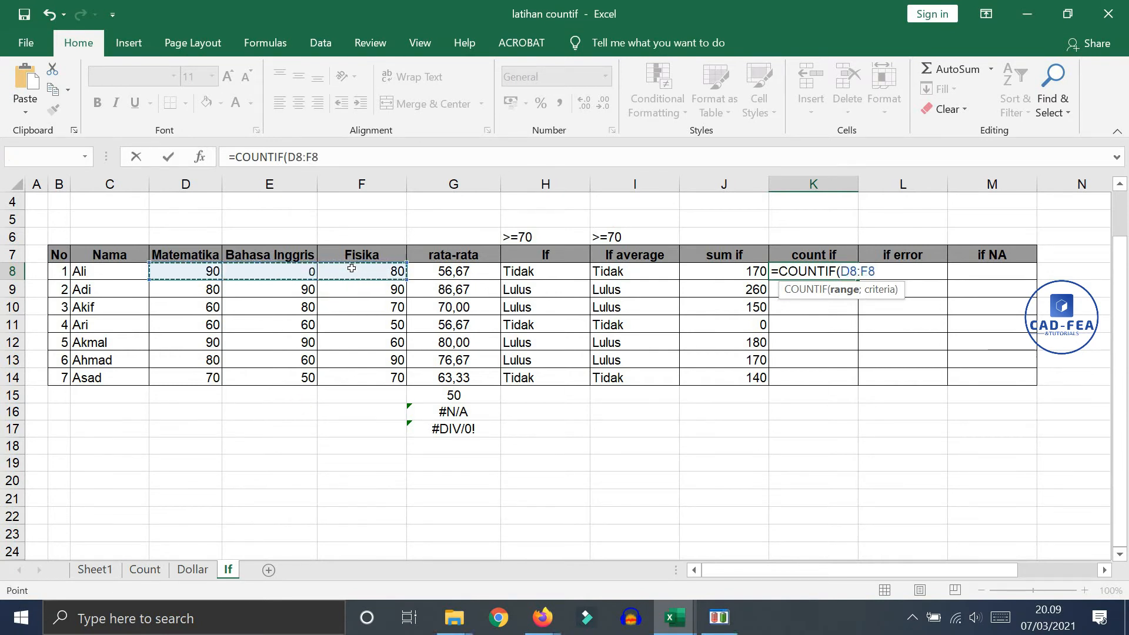
type(";")
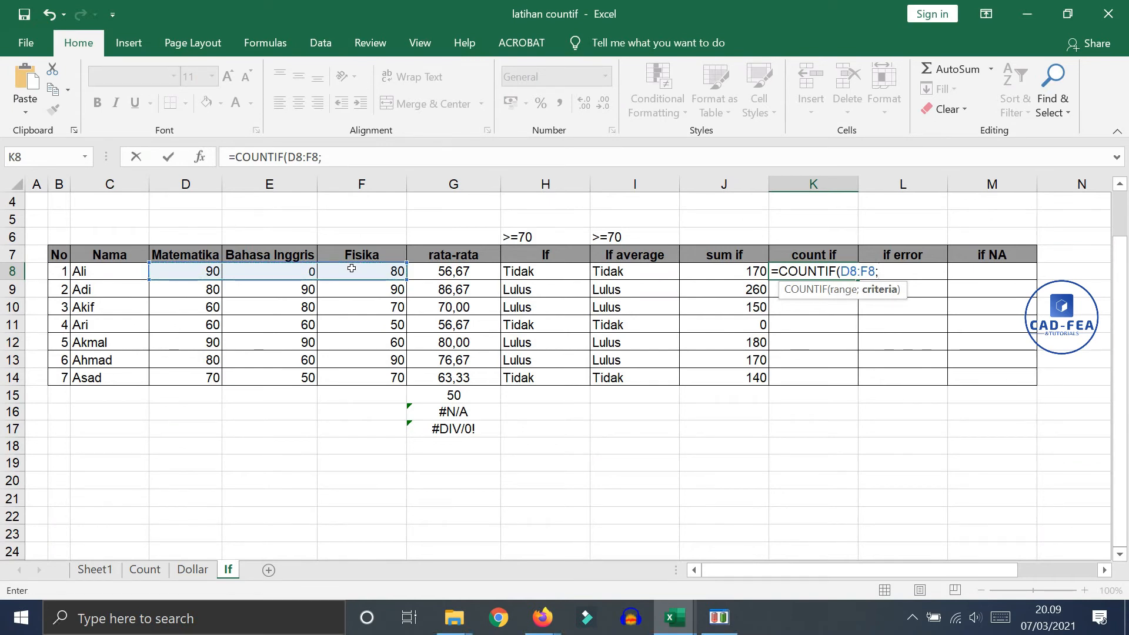
type("\">=70\"")
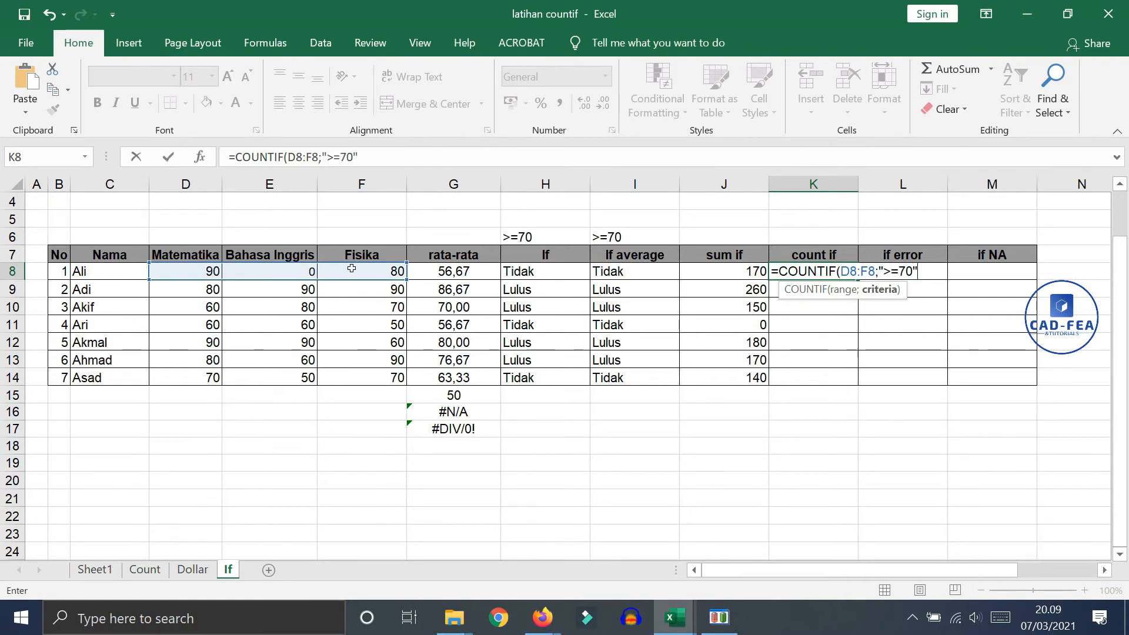
type(")")
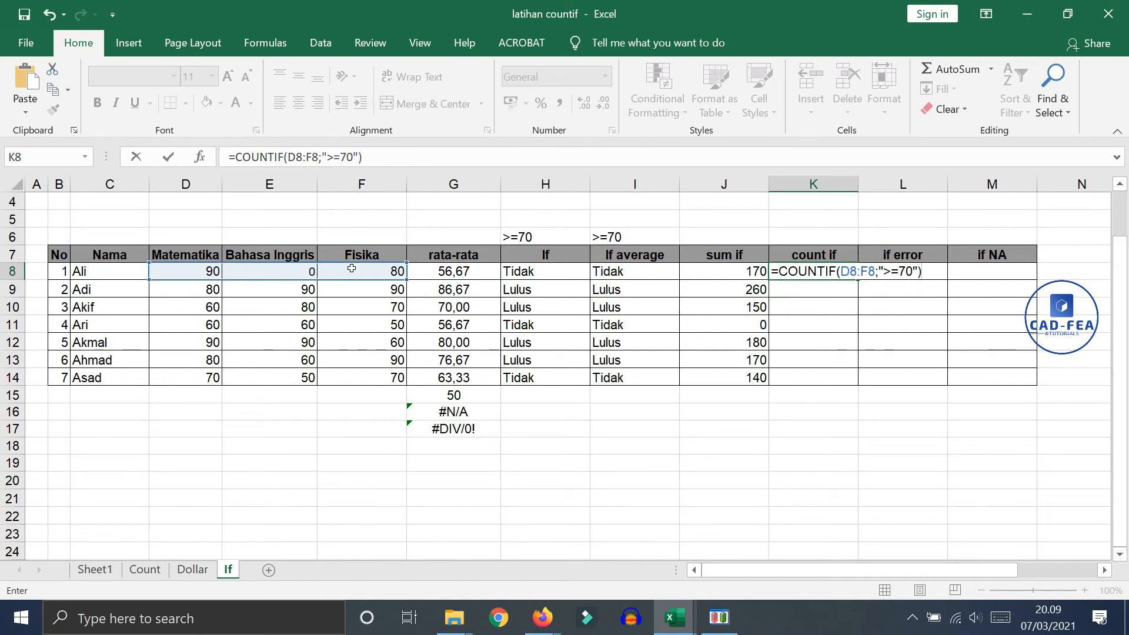
key("Return")
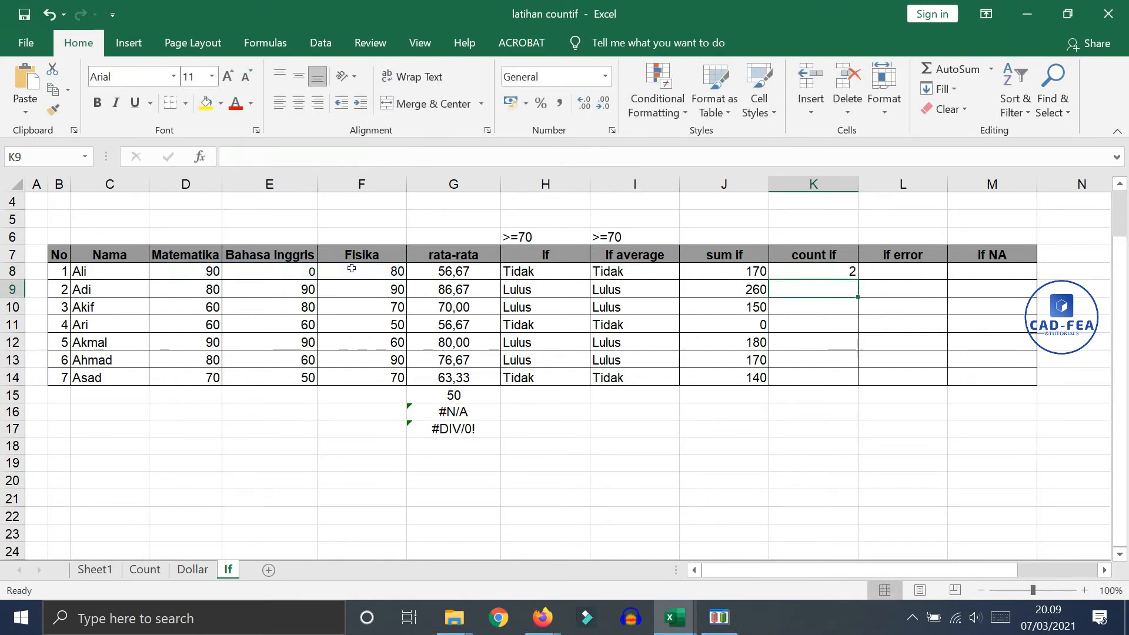
Fill the COUNTIF formula from K8 down through K14 and check rows 9 and 11 against their subject scores
left_click(833, 271)
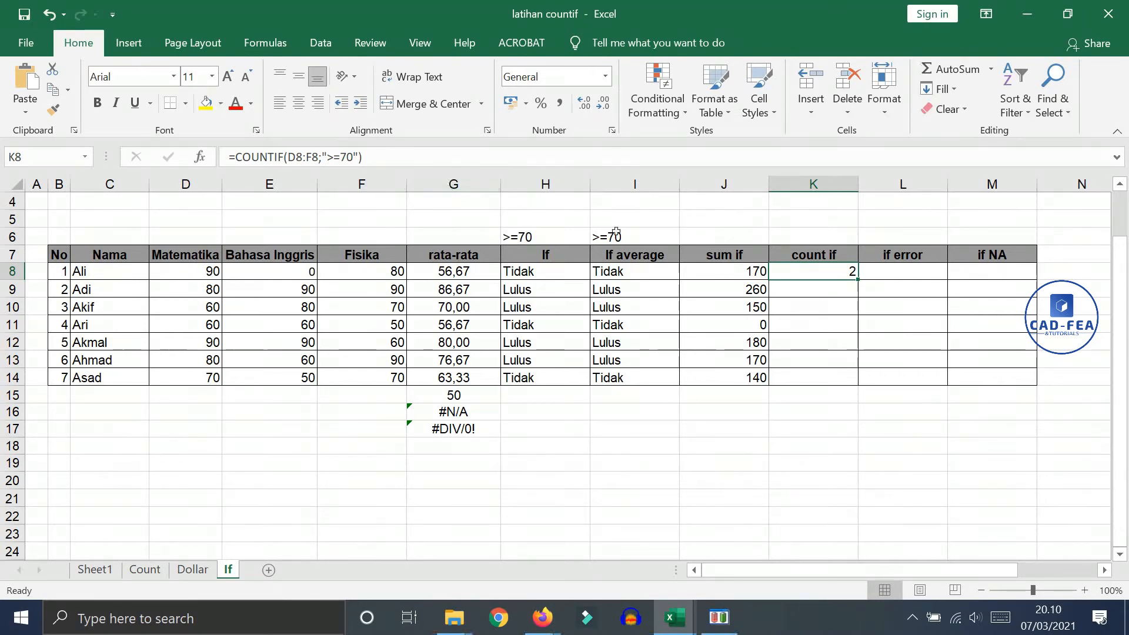
left_click_drag(858, 281, 821, 387)
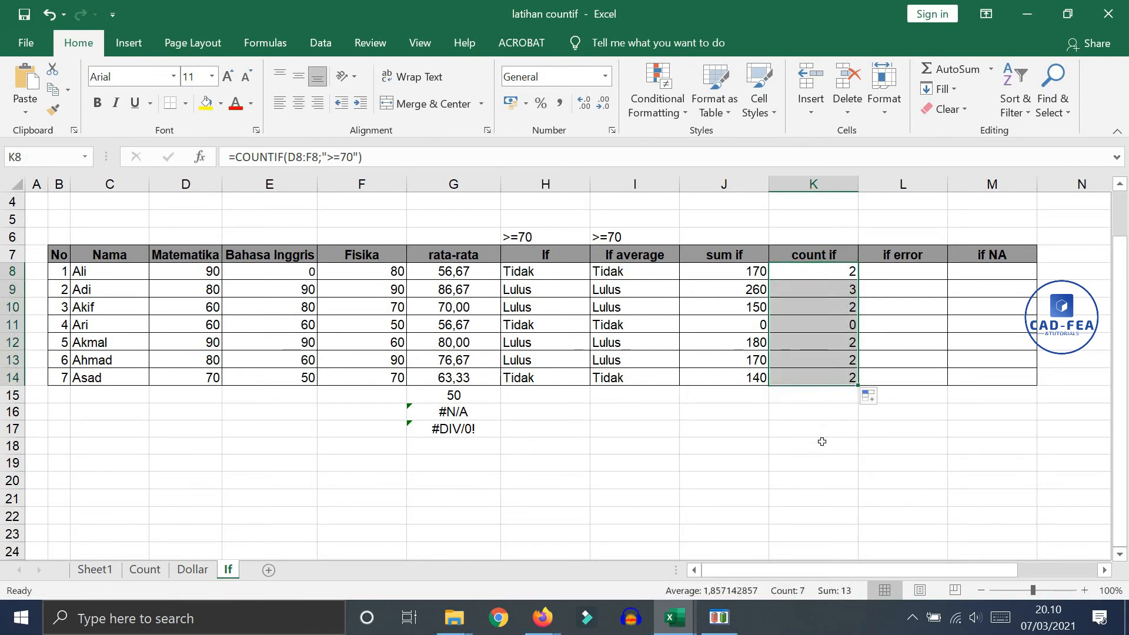
left_click(810, 287)
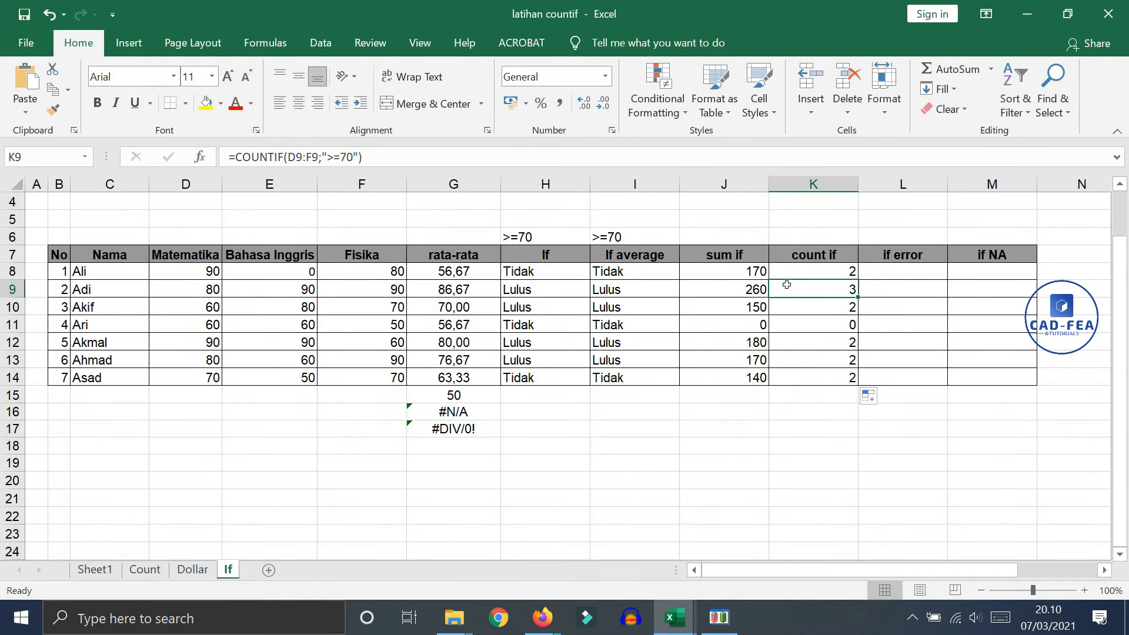
left_click_drag(207, 289, 365, 281)
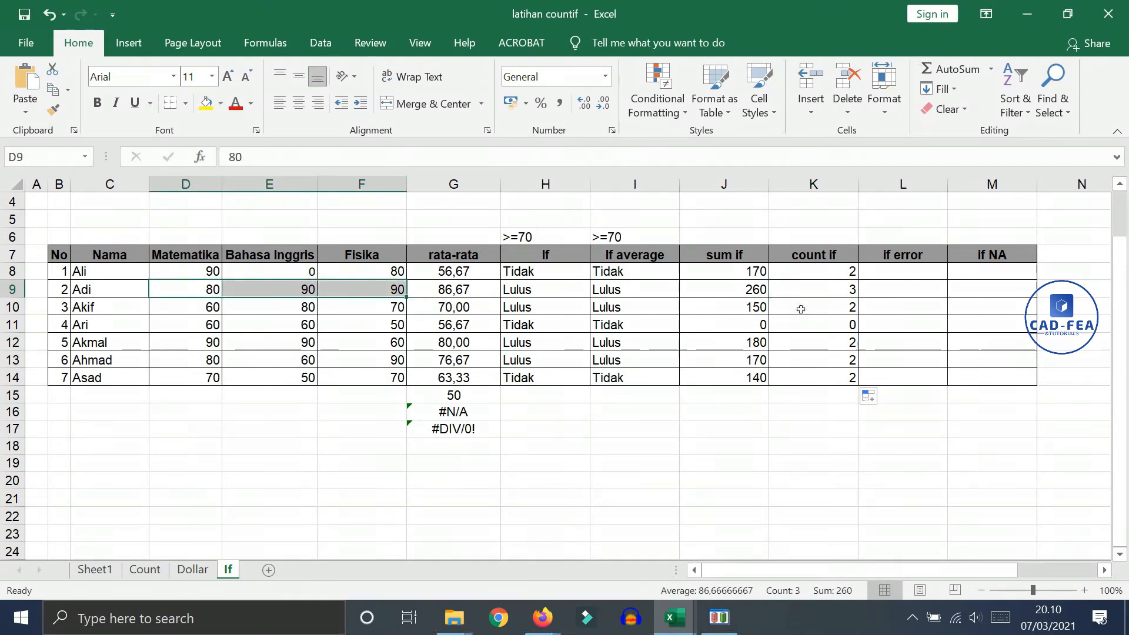
left_click_drag(212, 324, 335, 325)
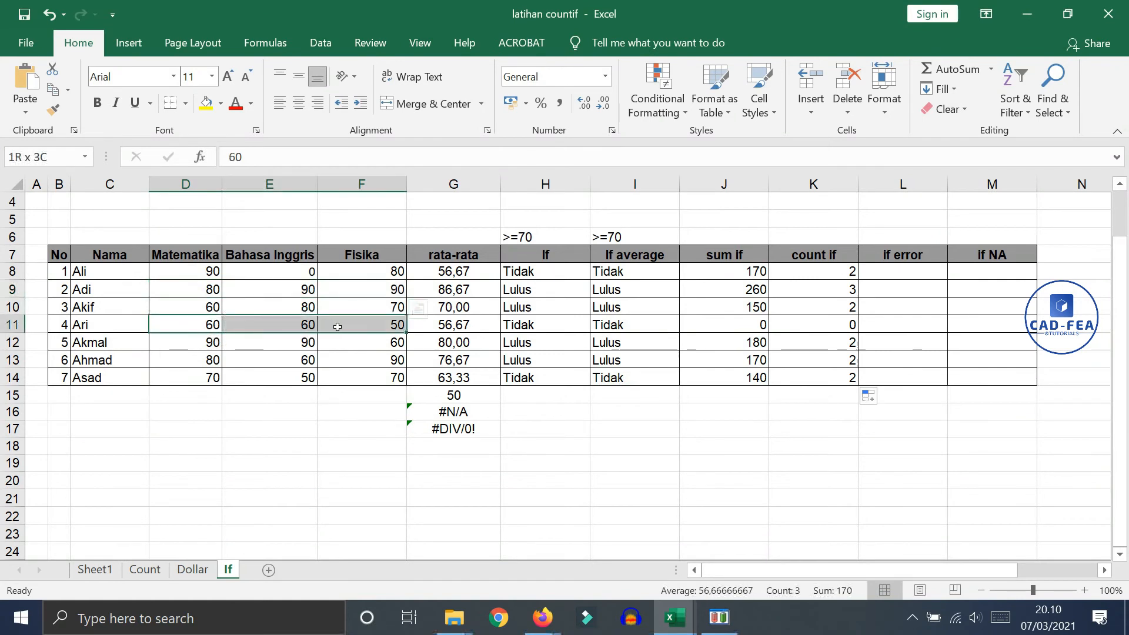
left_click(798, 437)
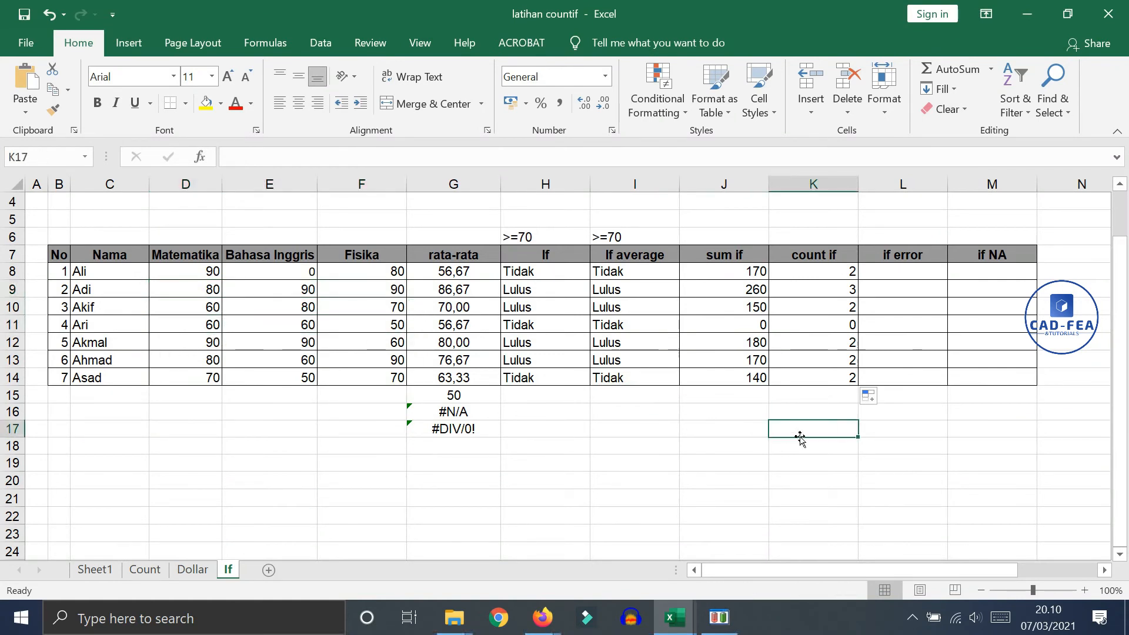
Enter an IFERROR formula in L8 that evaluates G8 and returns "Error" if it contains an error
left_click(907, 274)
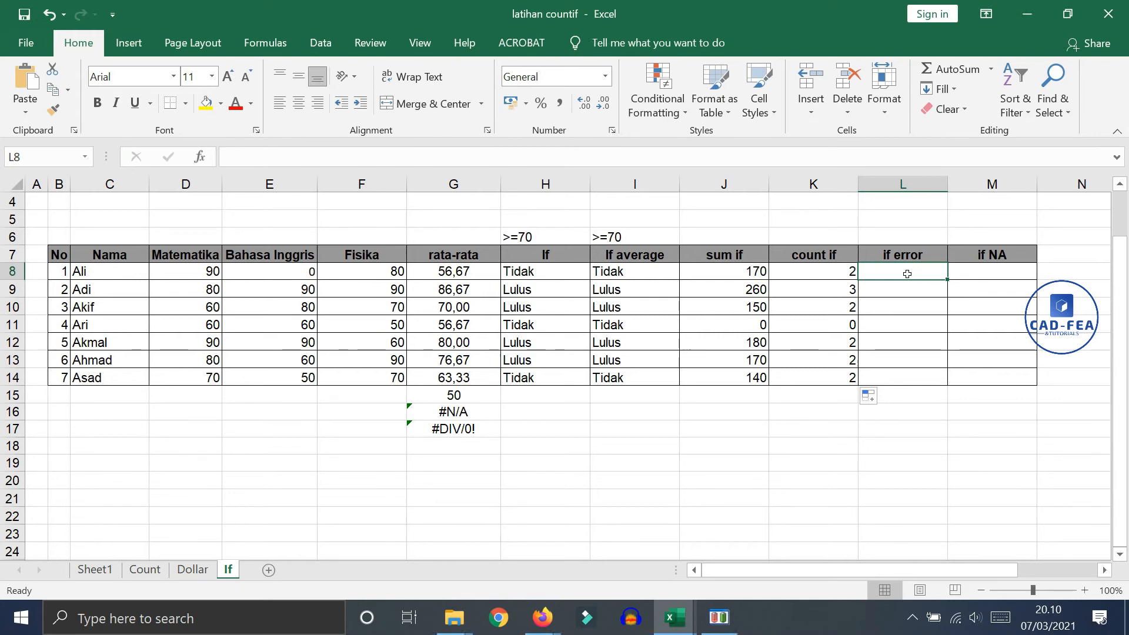
type("=if")
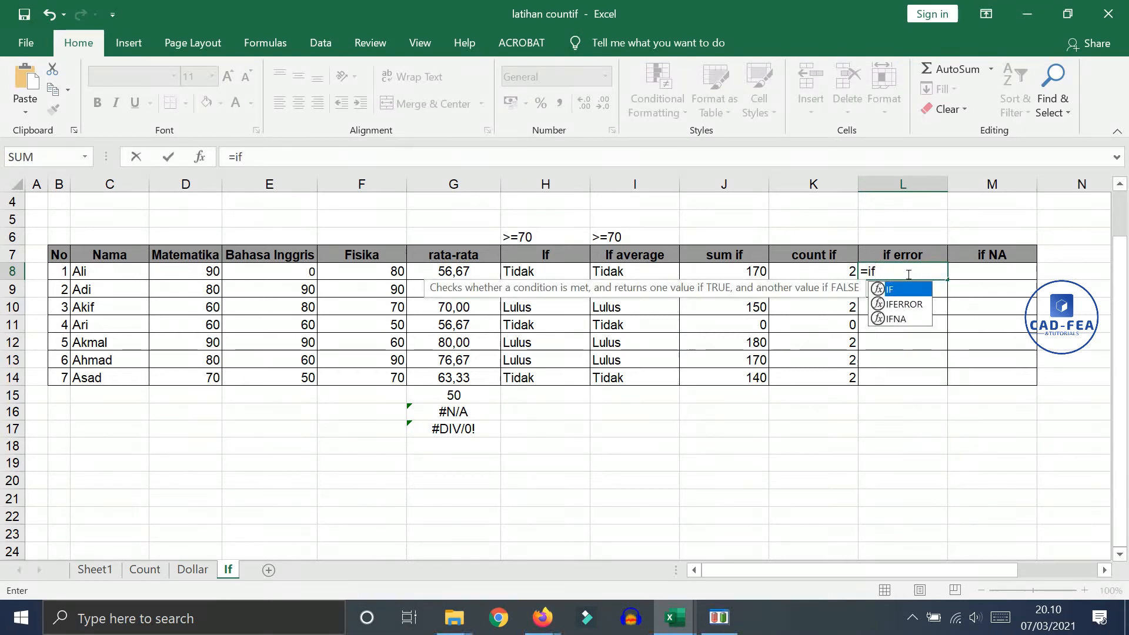
double_click(906, 310)
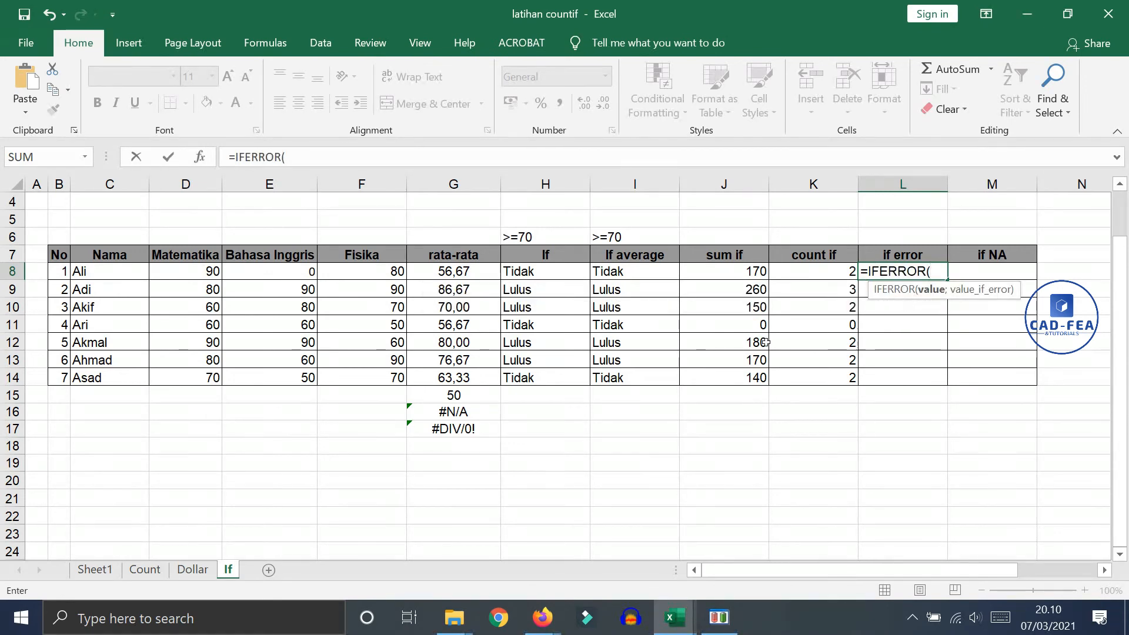
left_click(468, 277)
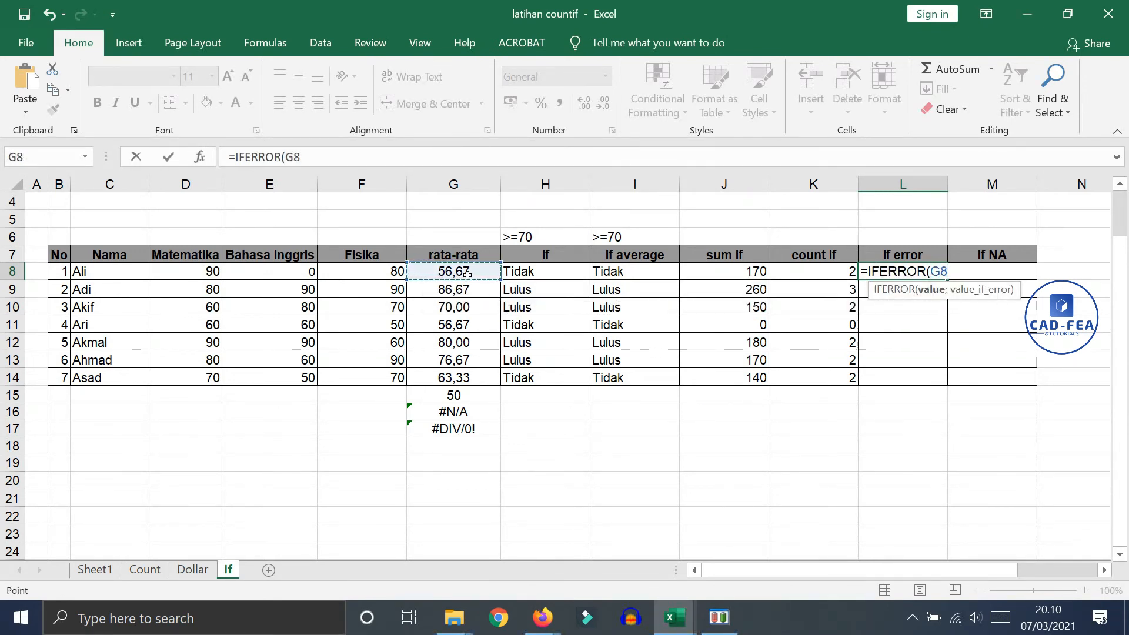
type(";")
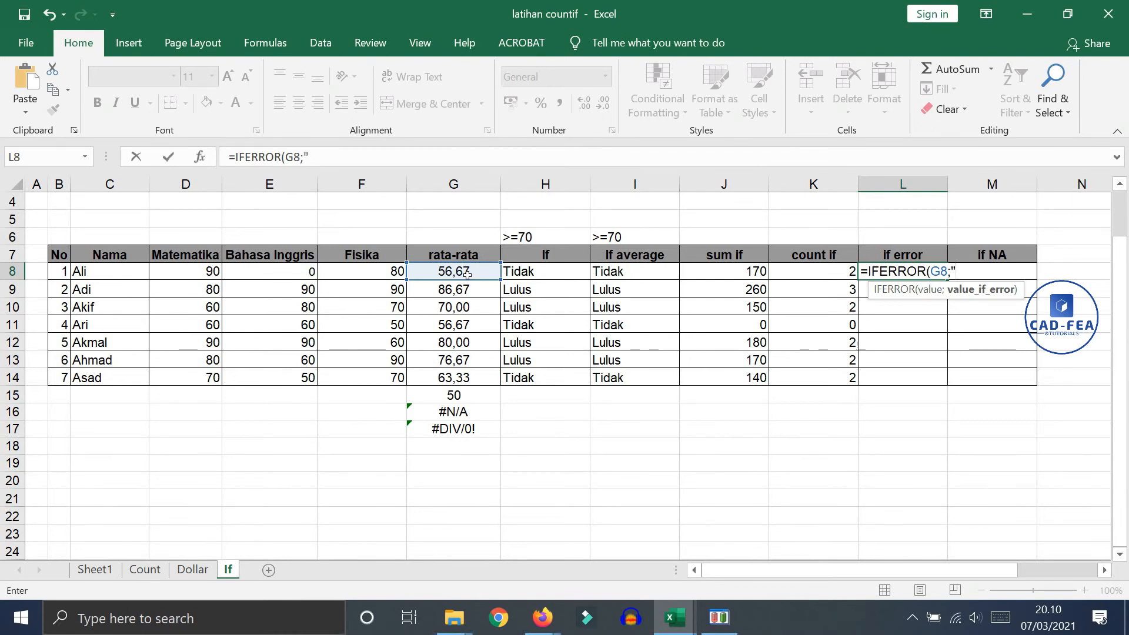
type("\"Error\"")
key("Return")
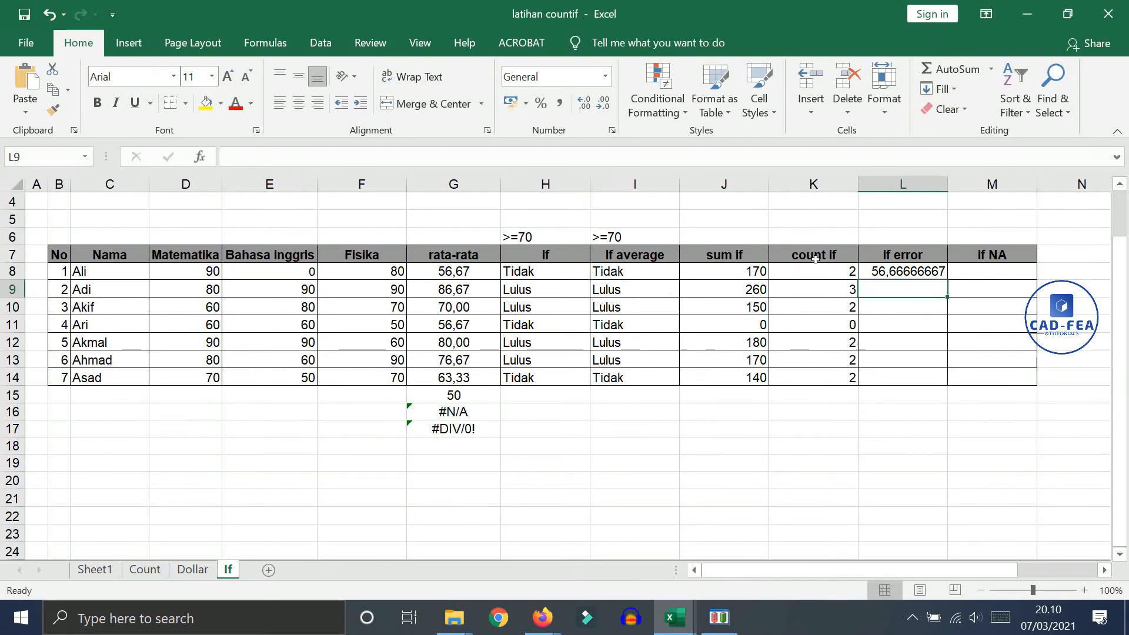
Fill the IFERROR formula from L8 down through L17 and compare rows 16 and 17 with the source values in column G
left_click(938, 271)
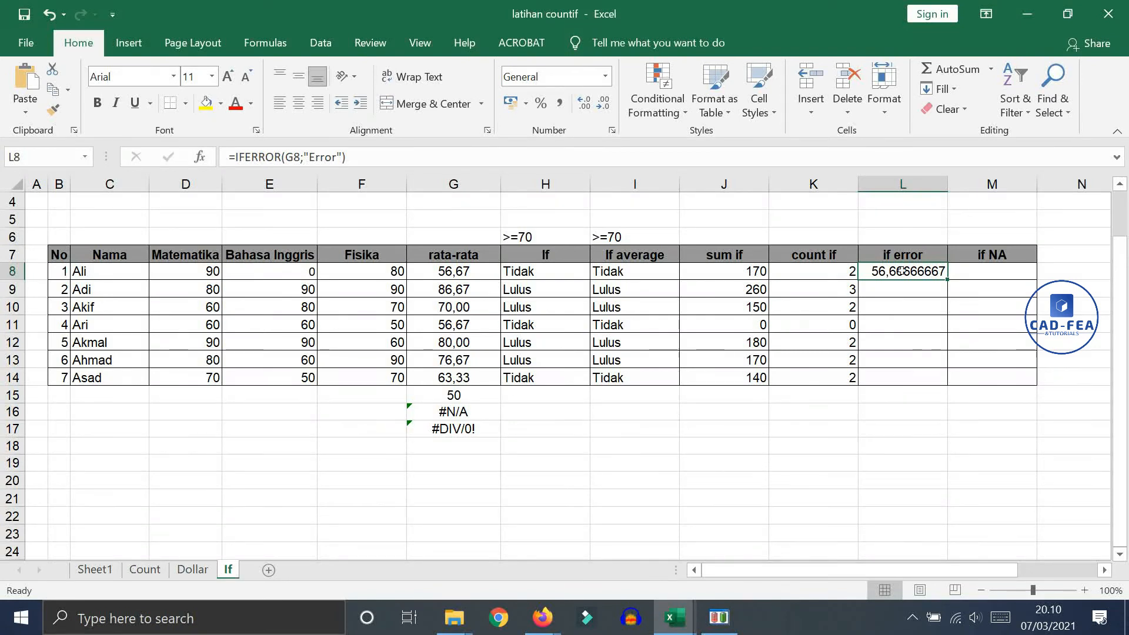
left_click_drag(952, 281, 906, 489)
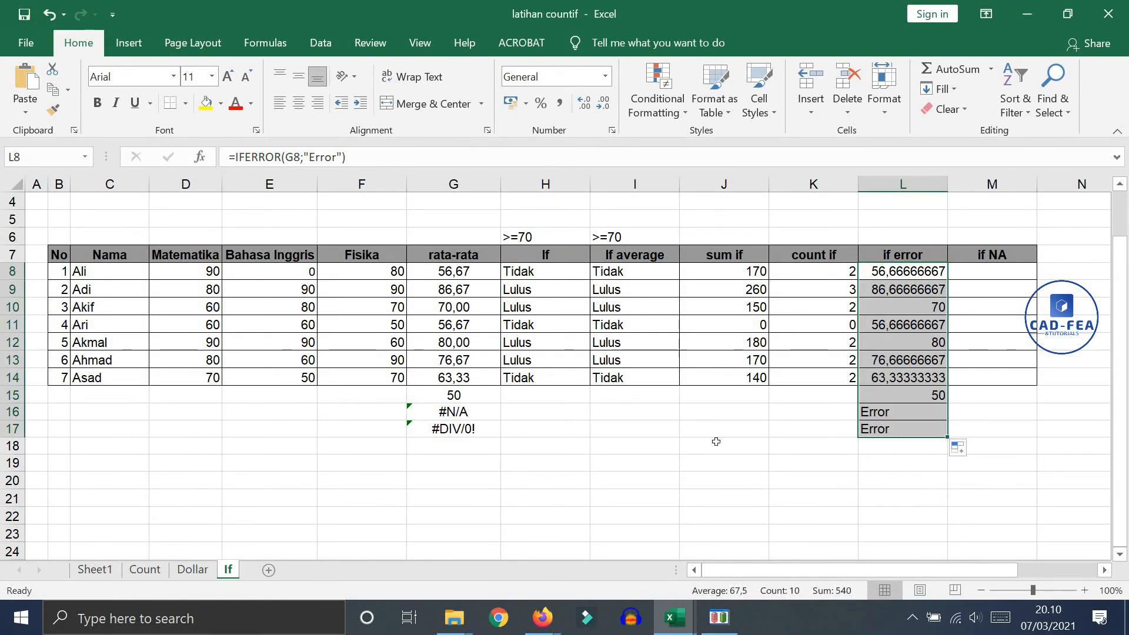
left_click_drag(474, 412, 473, 428)
left_click_drag(909, 413, 906, 429)
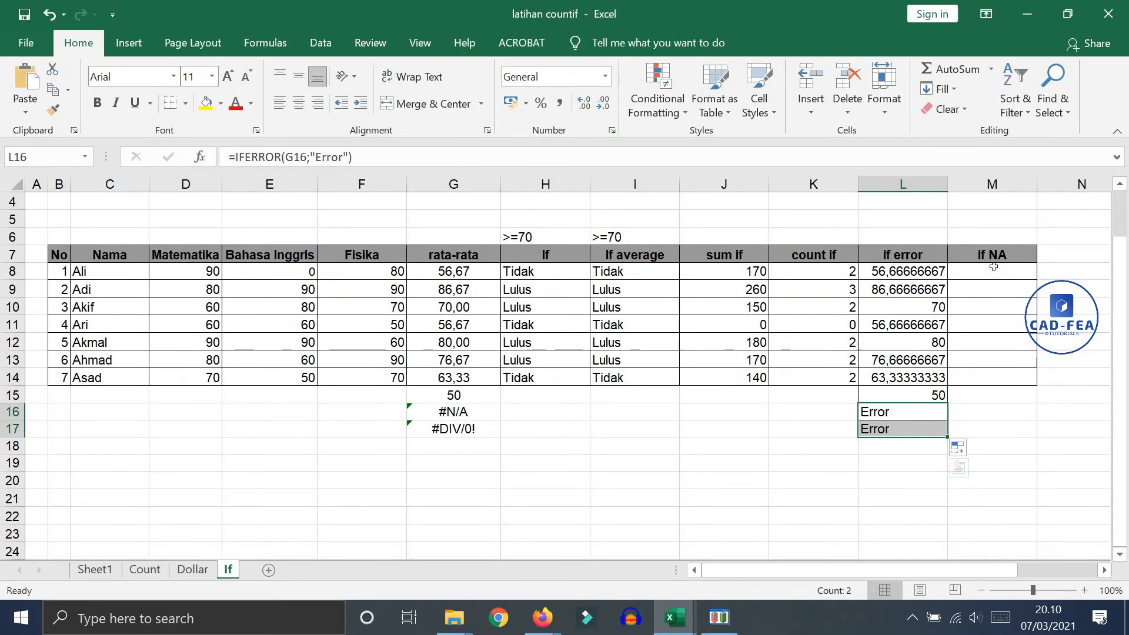
left_click(489, 416)
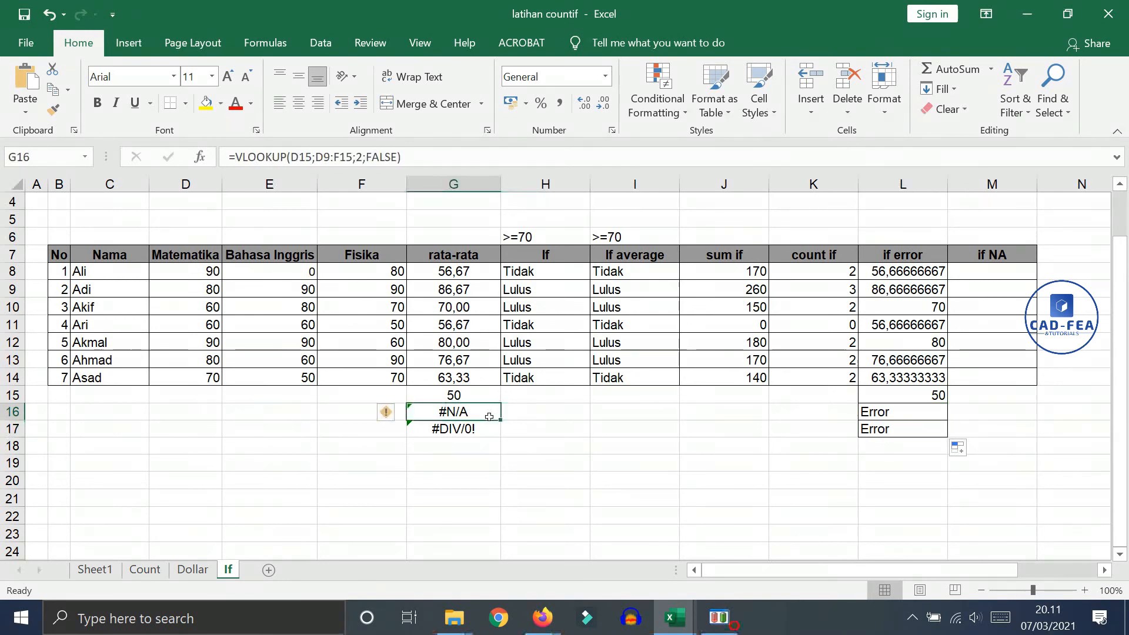
Enter an IFNA formula in M8 that evaluates G8 and returns "Tidak Ada" for an #N/A error
left_click(1004, 275)
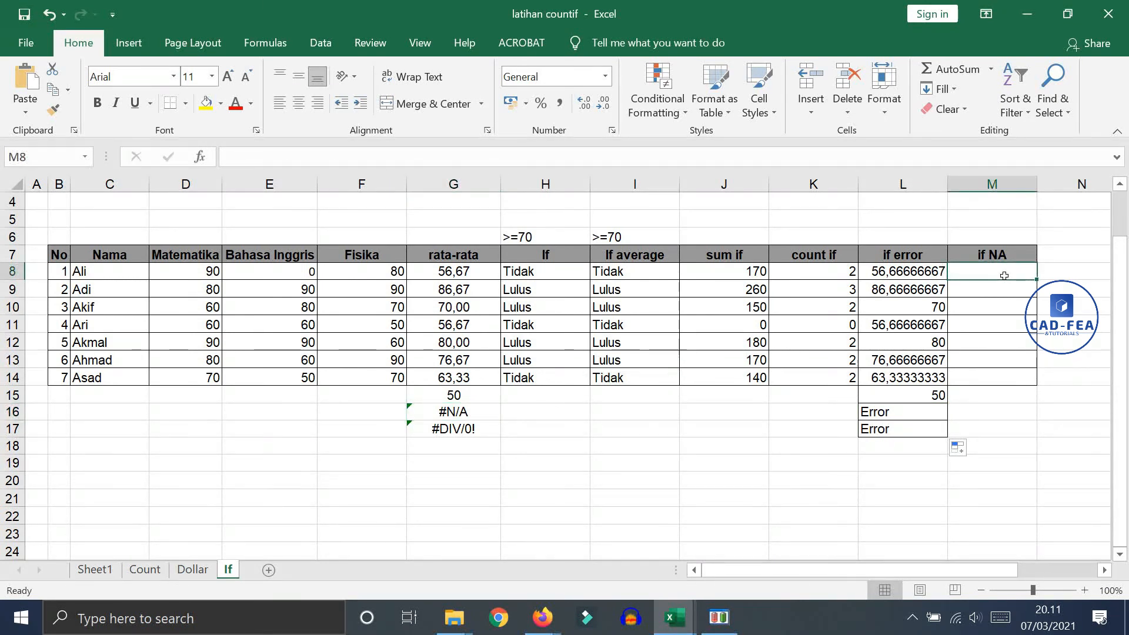
type("=")
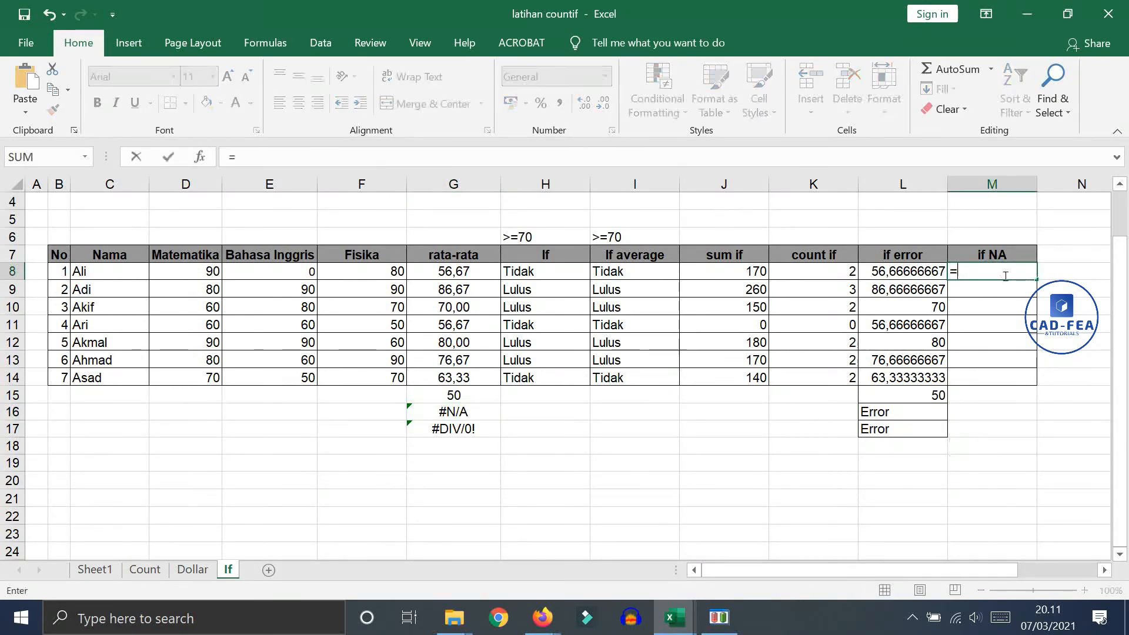
type("if")
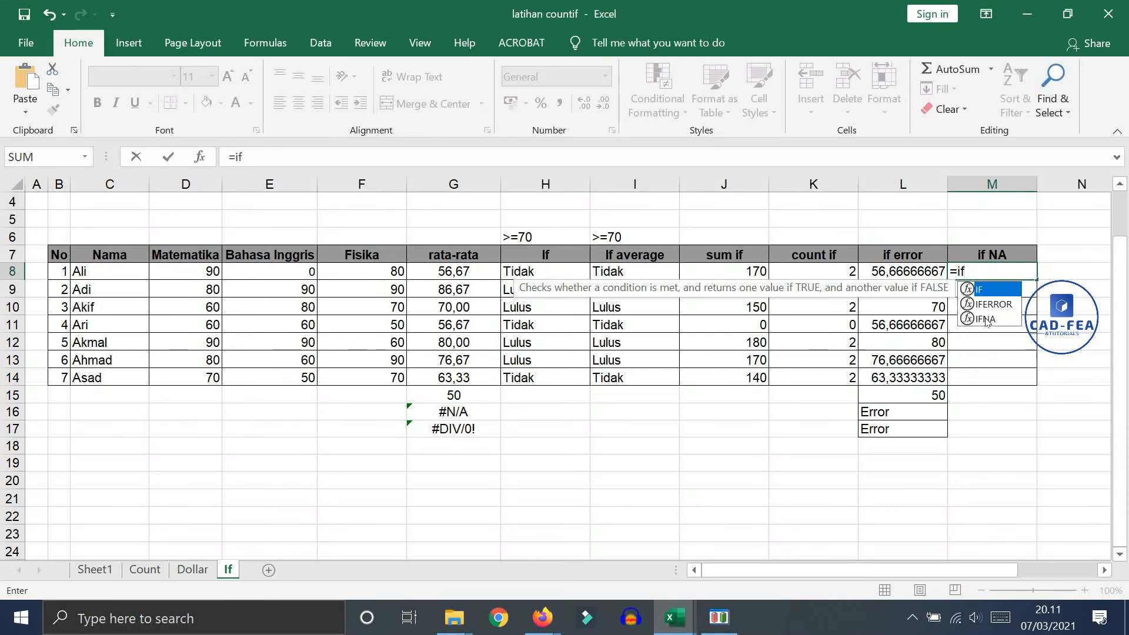
double_click(986, 319)
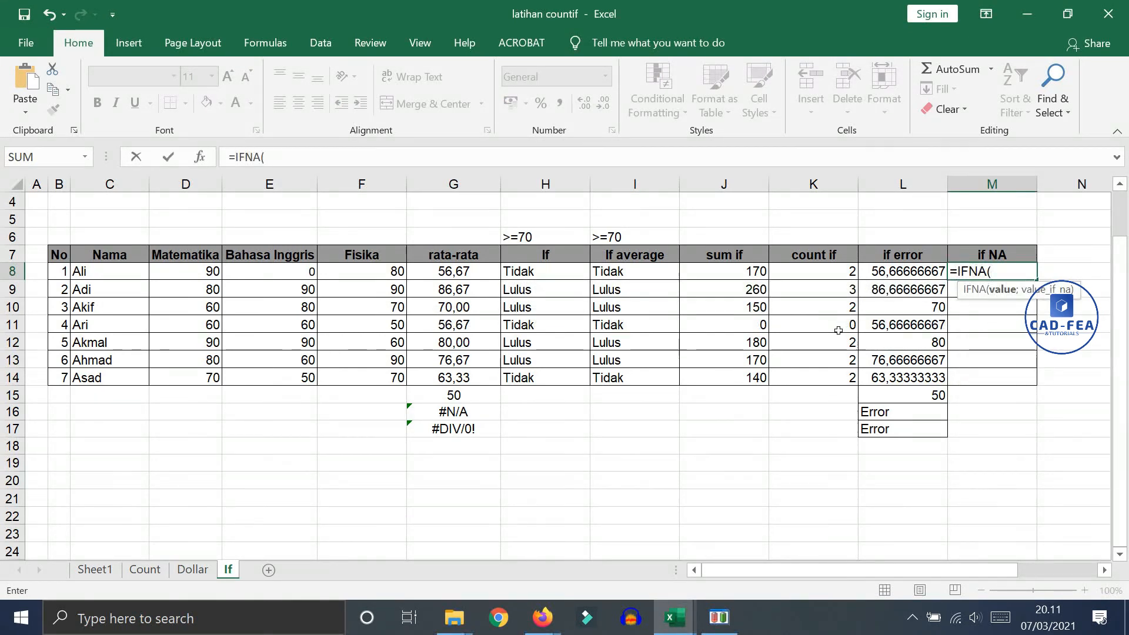
left_click(477, 271)
type(";")
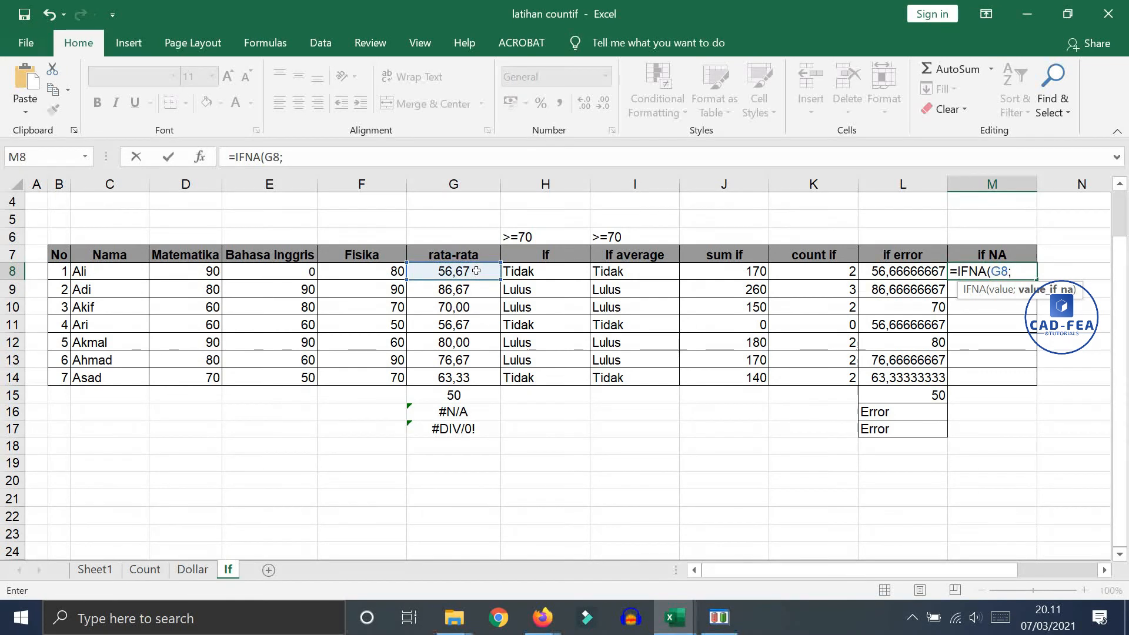
type("\"Tidak Ada")
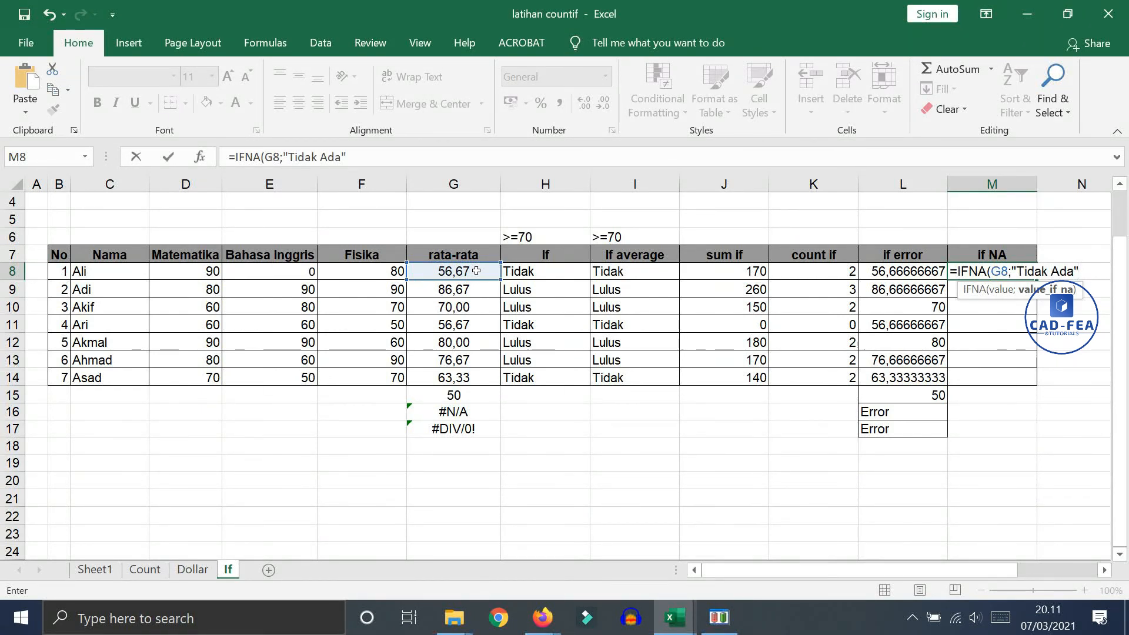
type("\"")
key("Return")
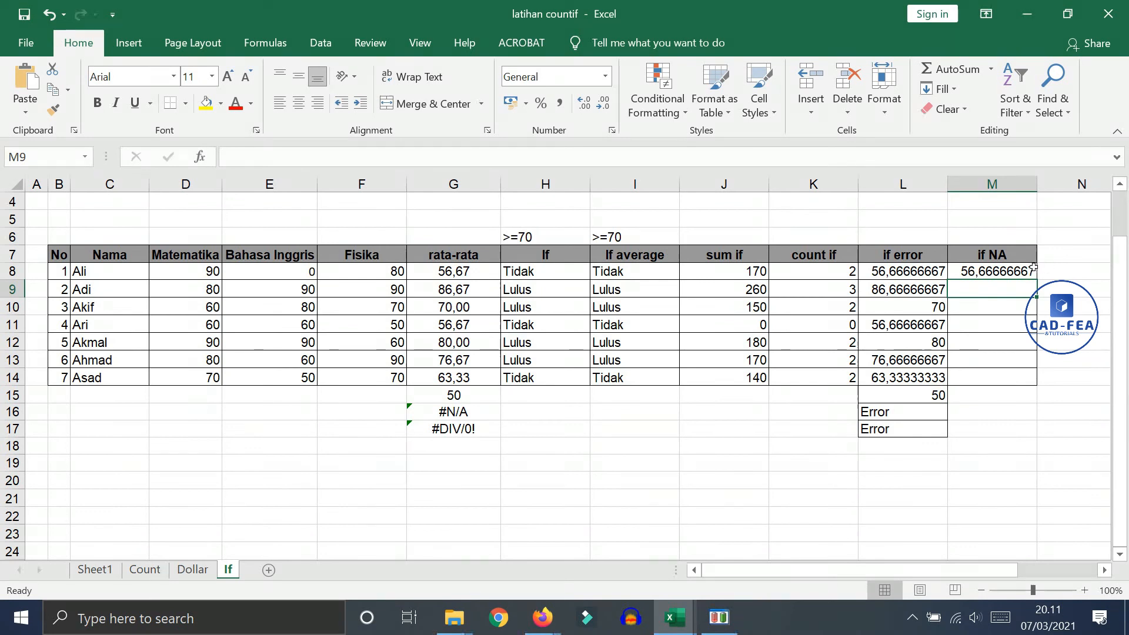
Fill the IFNA formula from M8 down through M17 and compare rows 16 and 17 with their column G values
left_click(1033, 268)
left_click_drag(1037, 280, 466, 414)
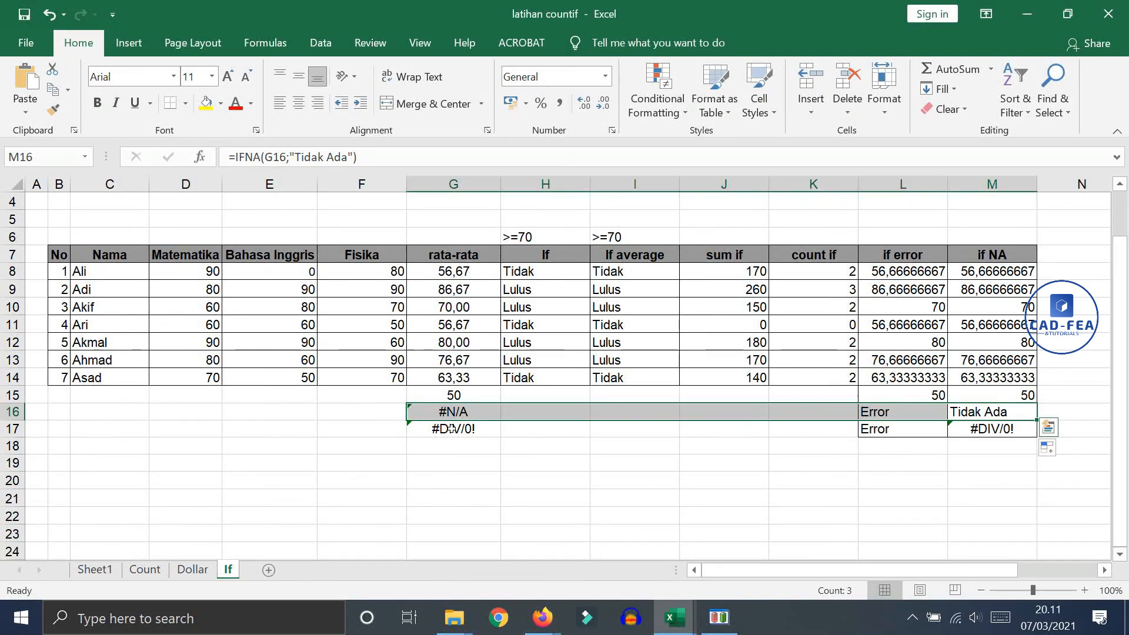
left_click(450, 428)
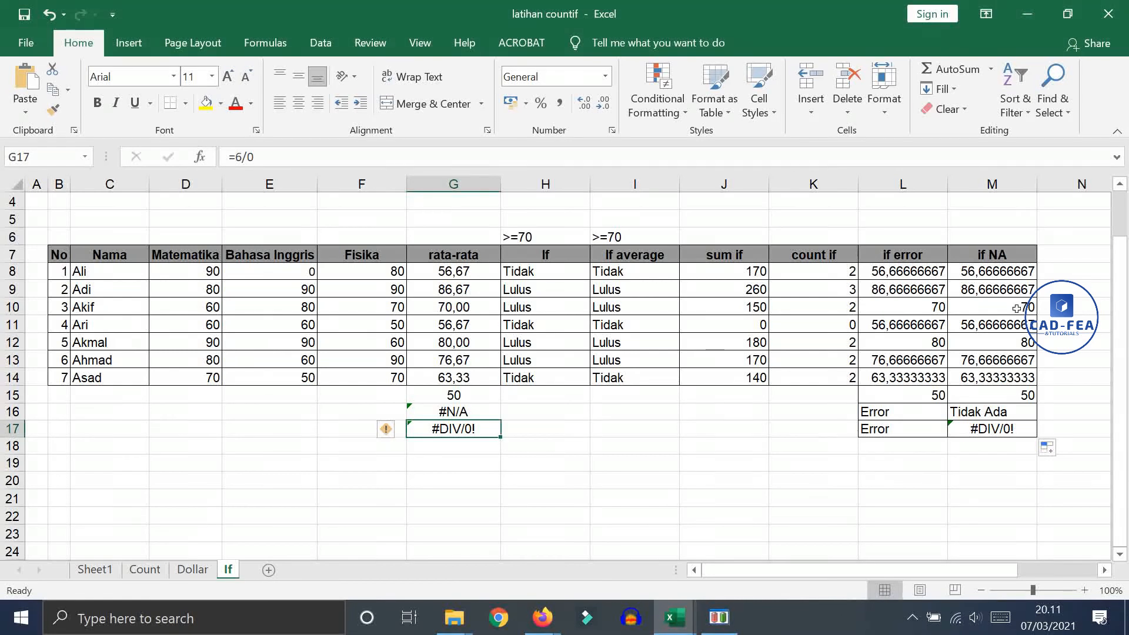
left_click_drag(1000, 252, 1000, 412)
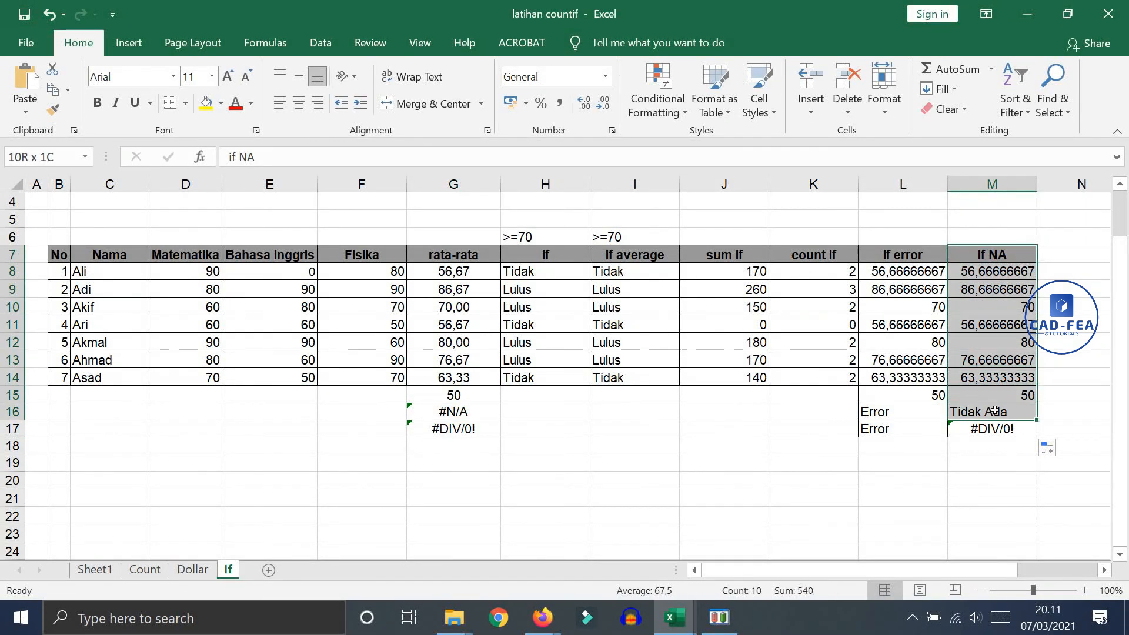
Inspect the VLOOKUP formula in G16 and the IFERROR formula in L16 that refers to it
left_click(453, 413)
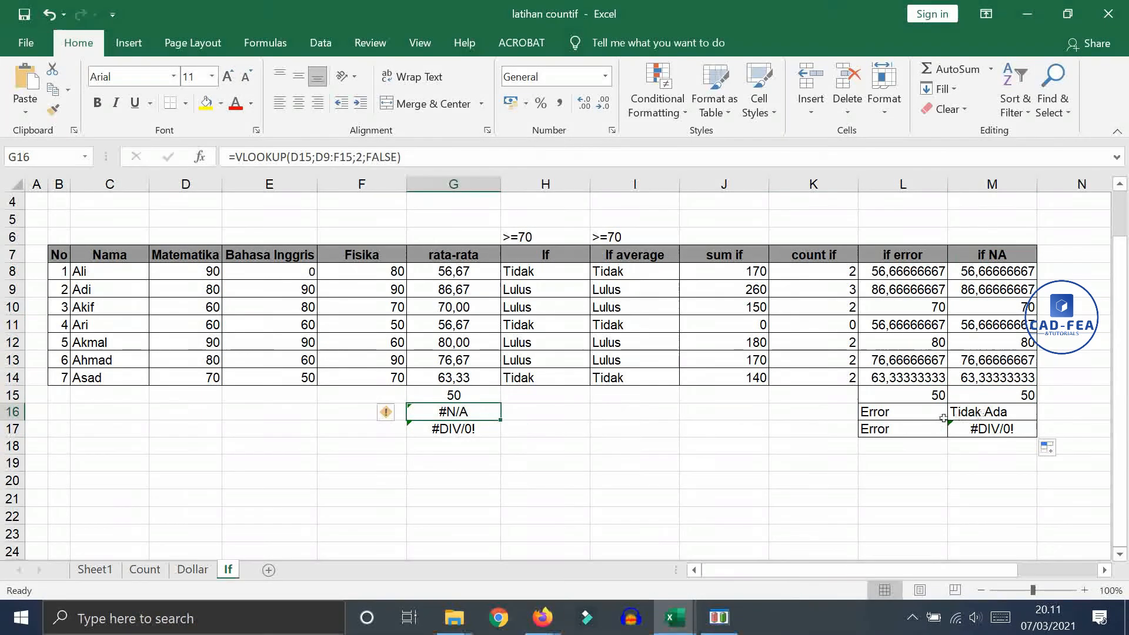
left_click(910, 414)
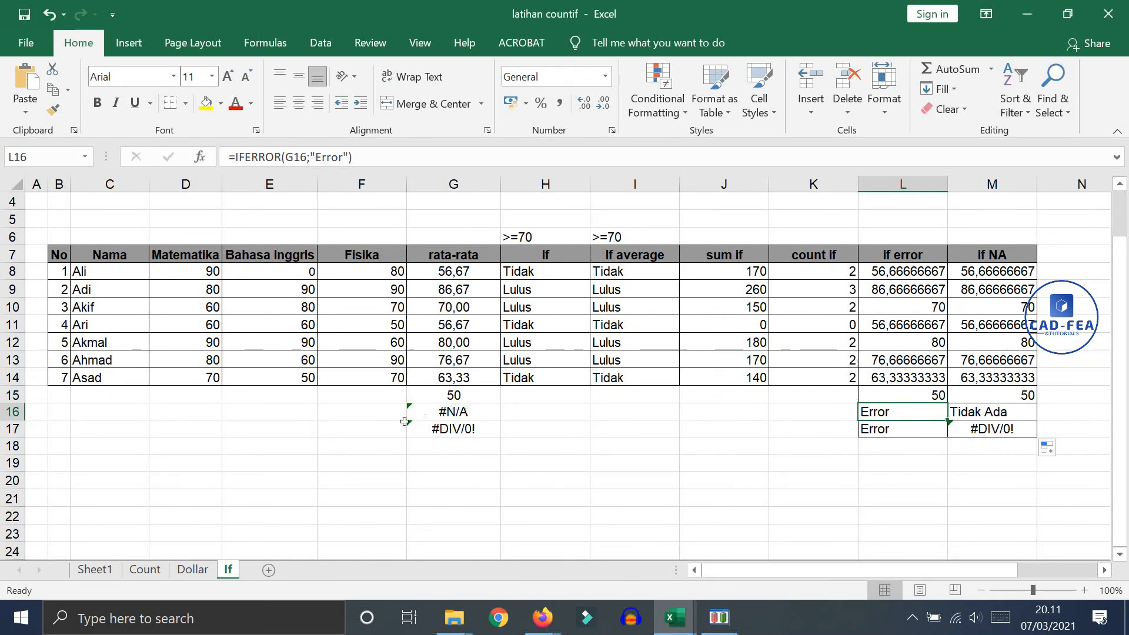
left_click(453, 416)
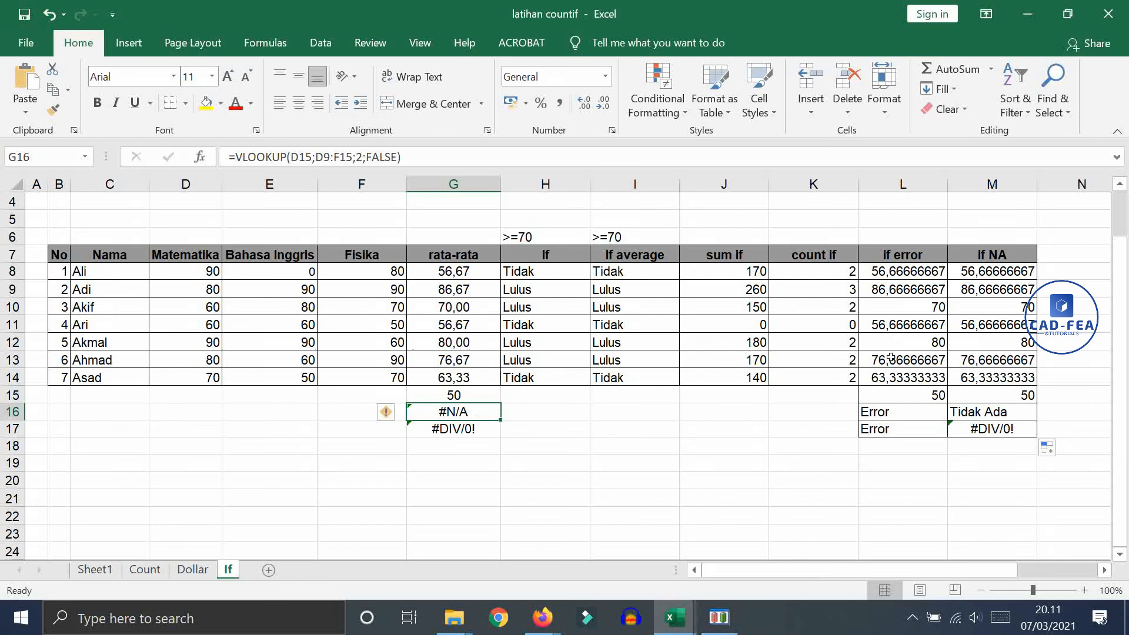
Format the IFERROR and IFNA results in L8:M14 to show two decimal places
left_click_drag(900, 271, 994, 378)
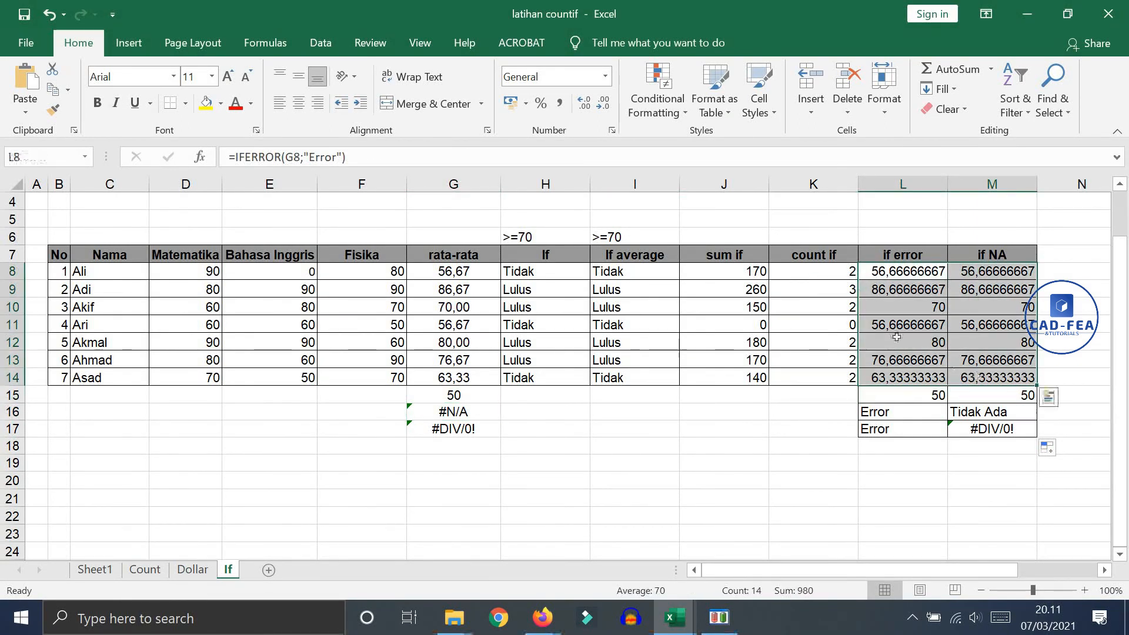
left_click(604, 104)
left_click(604, 104)
left_click(604, 104)
left_click(603, 104)
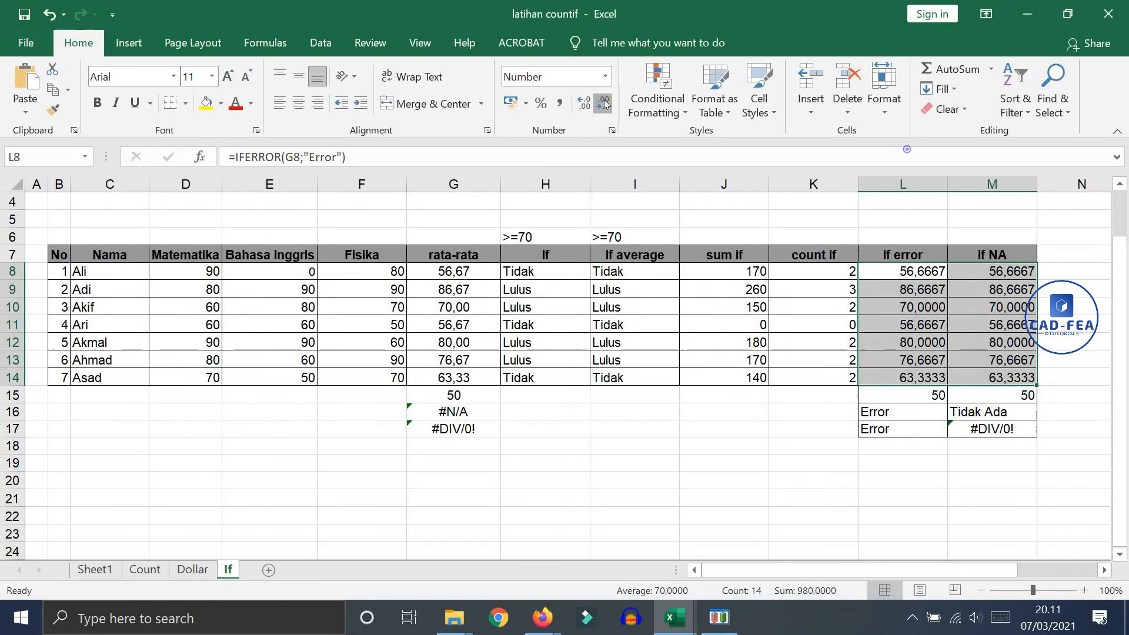
left_click(604, 104)
left_click(604, 104)
left_click(604, 104)
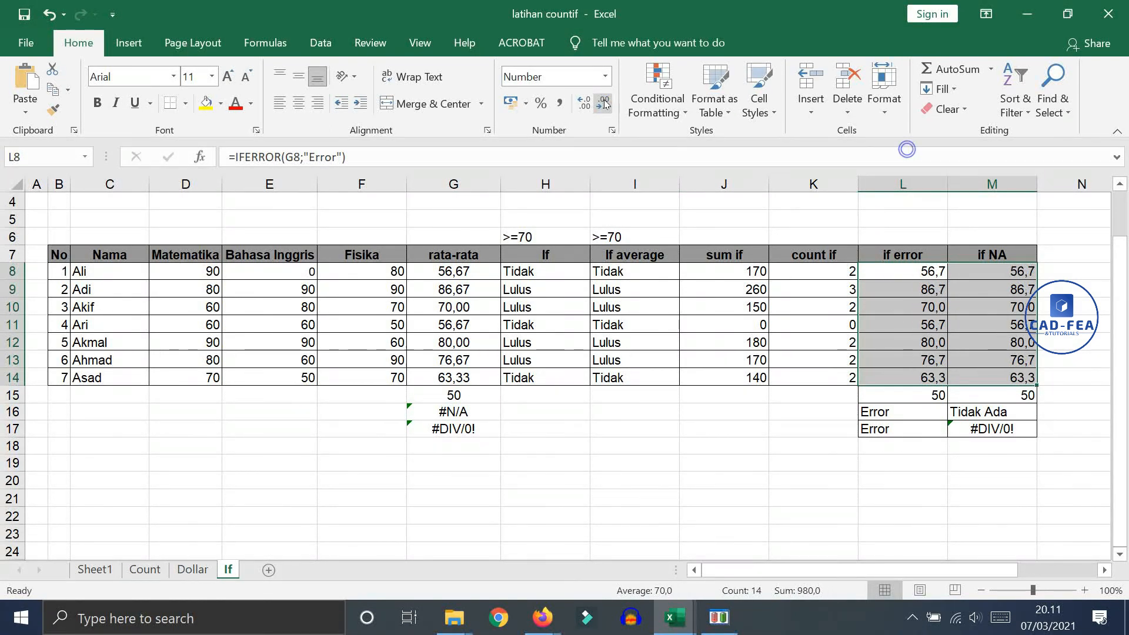
left_click(575, 106)
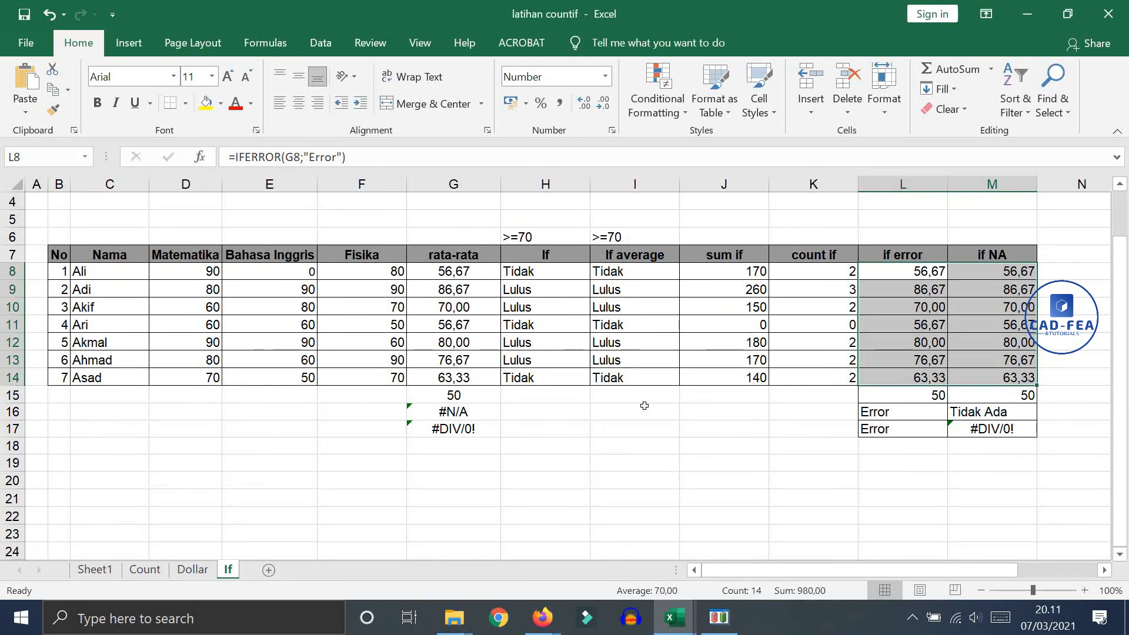